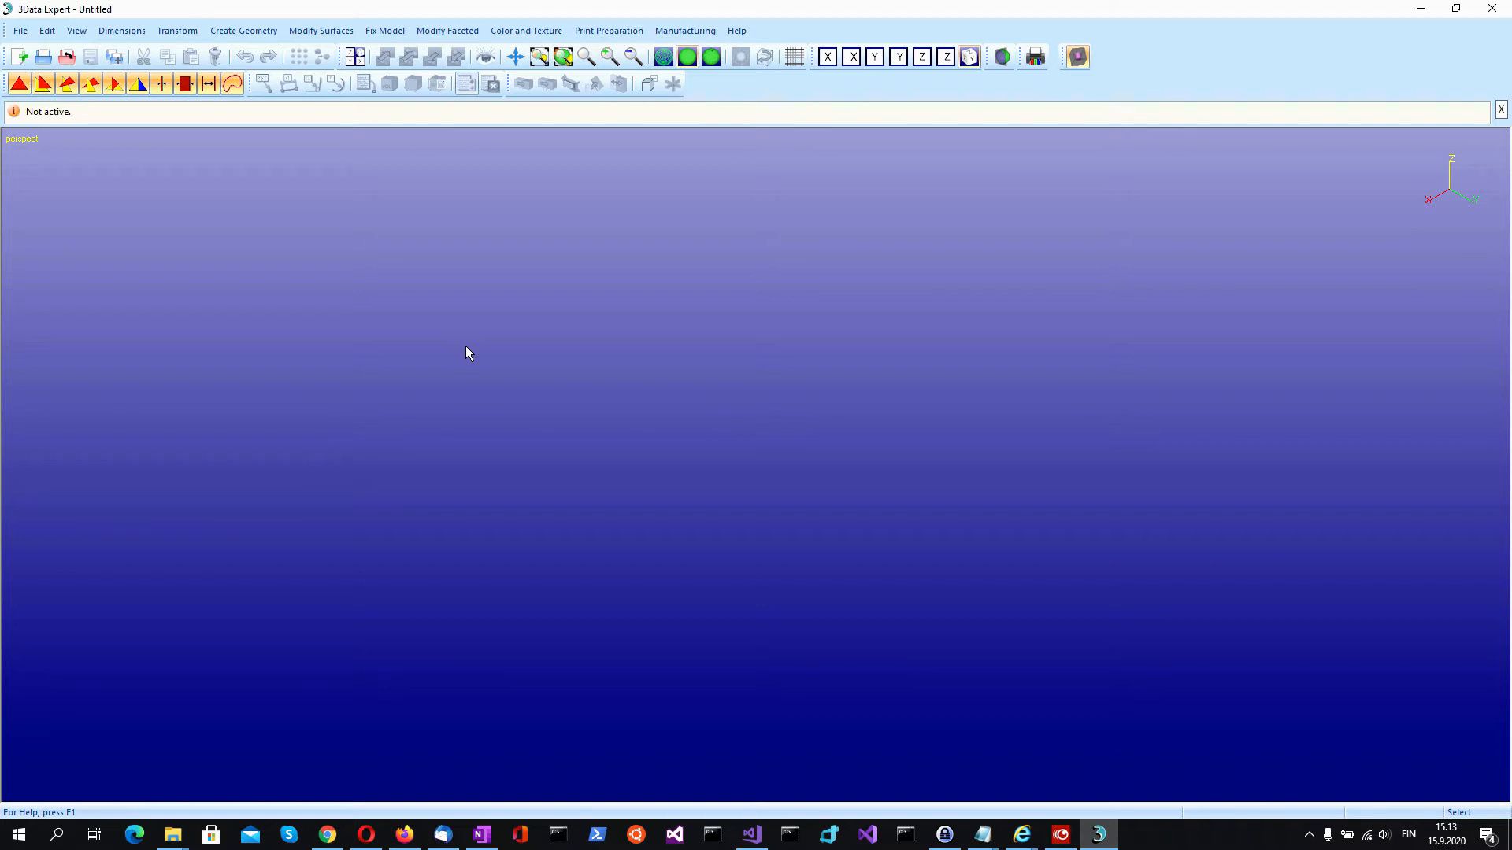
- Create a new print platform named MyPrinter
key(F10)
key(F10)
click(609, 31)
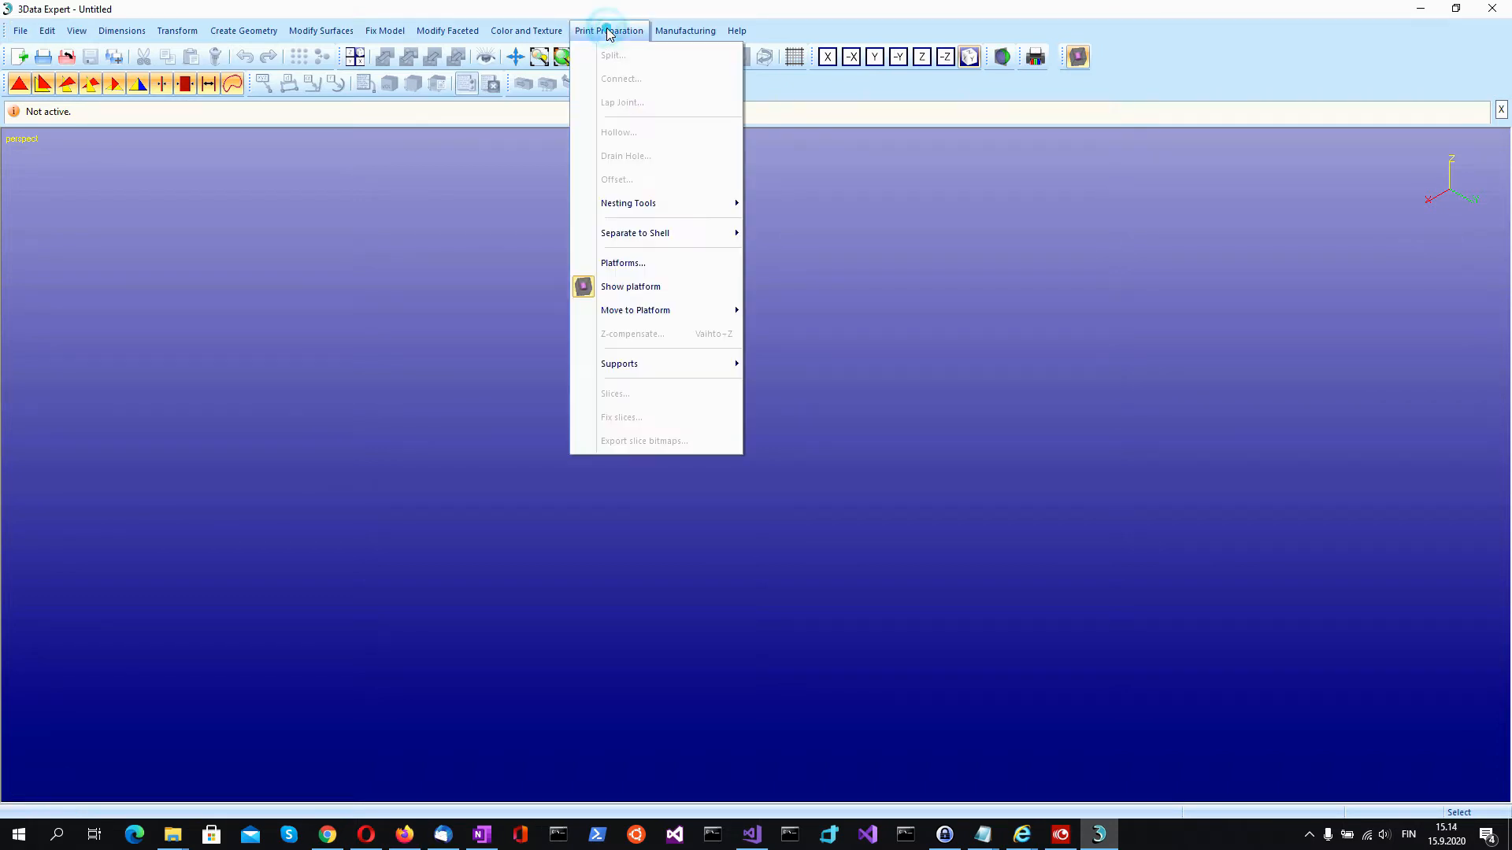
click(649, 259)
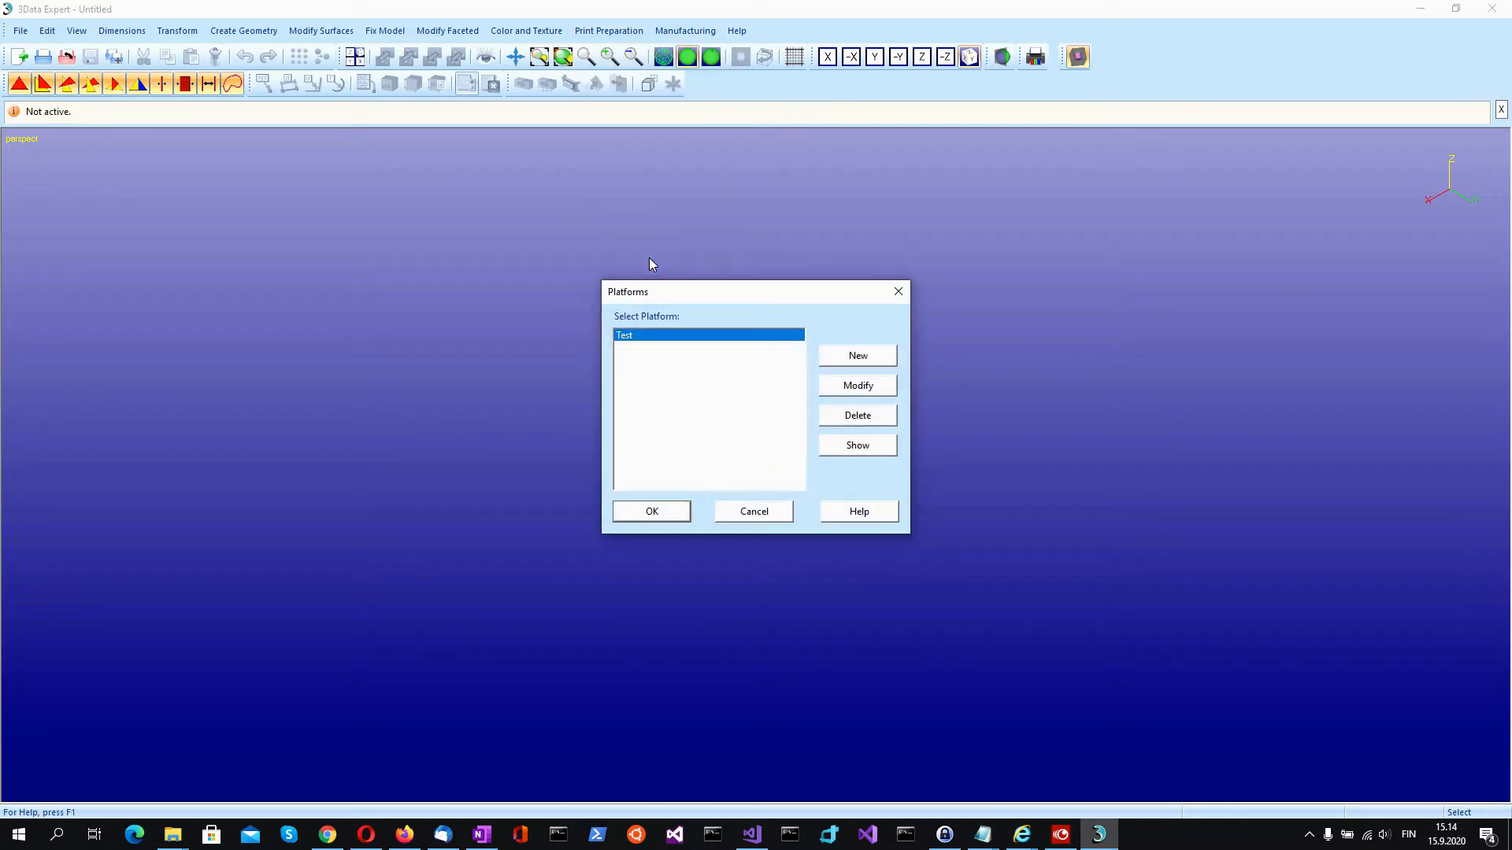
key(F10)
click(857, 358)
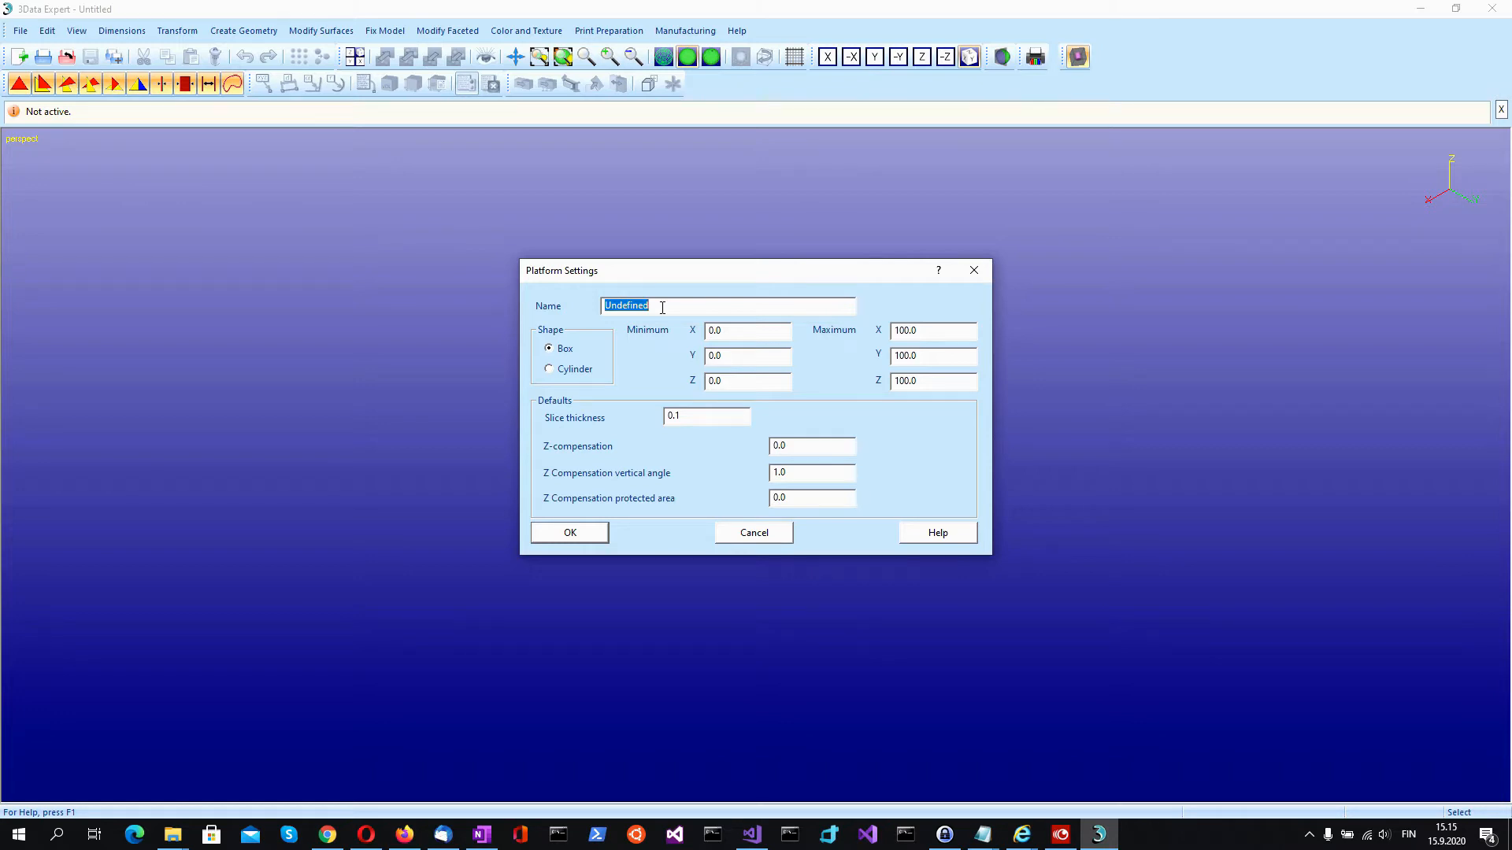
text(My)
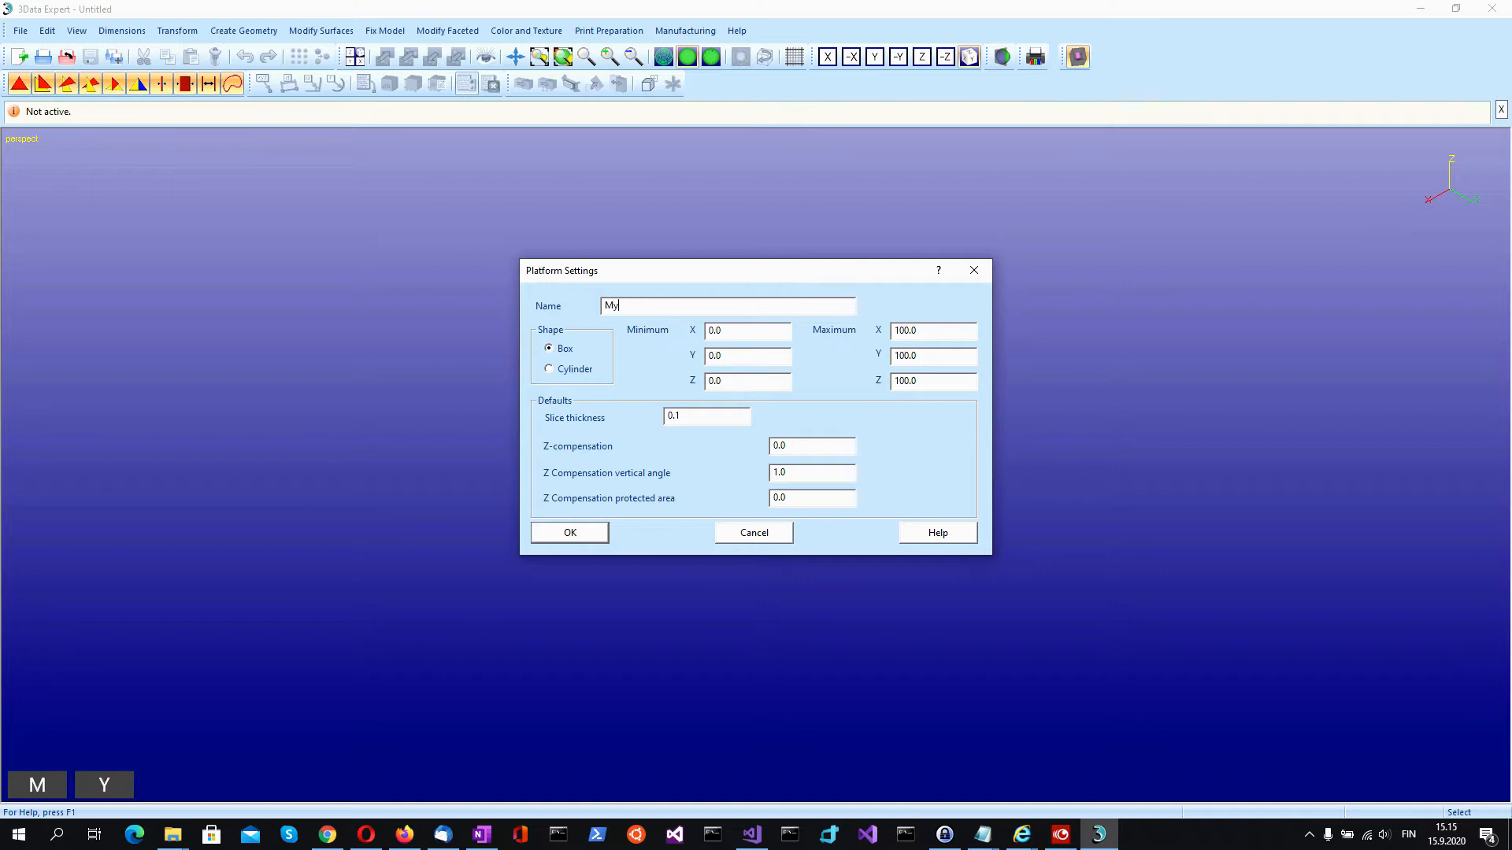
text(Printer)
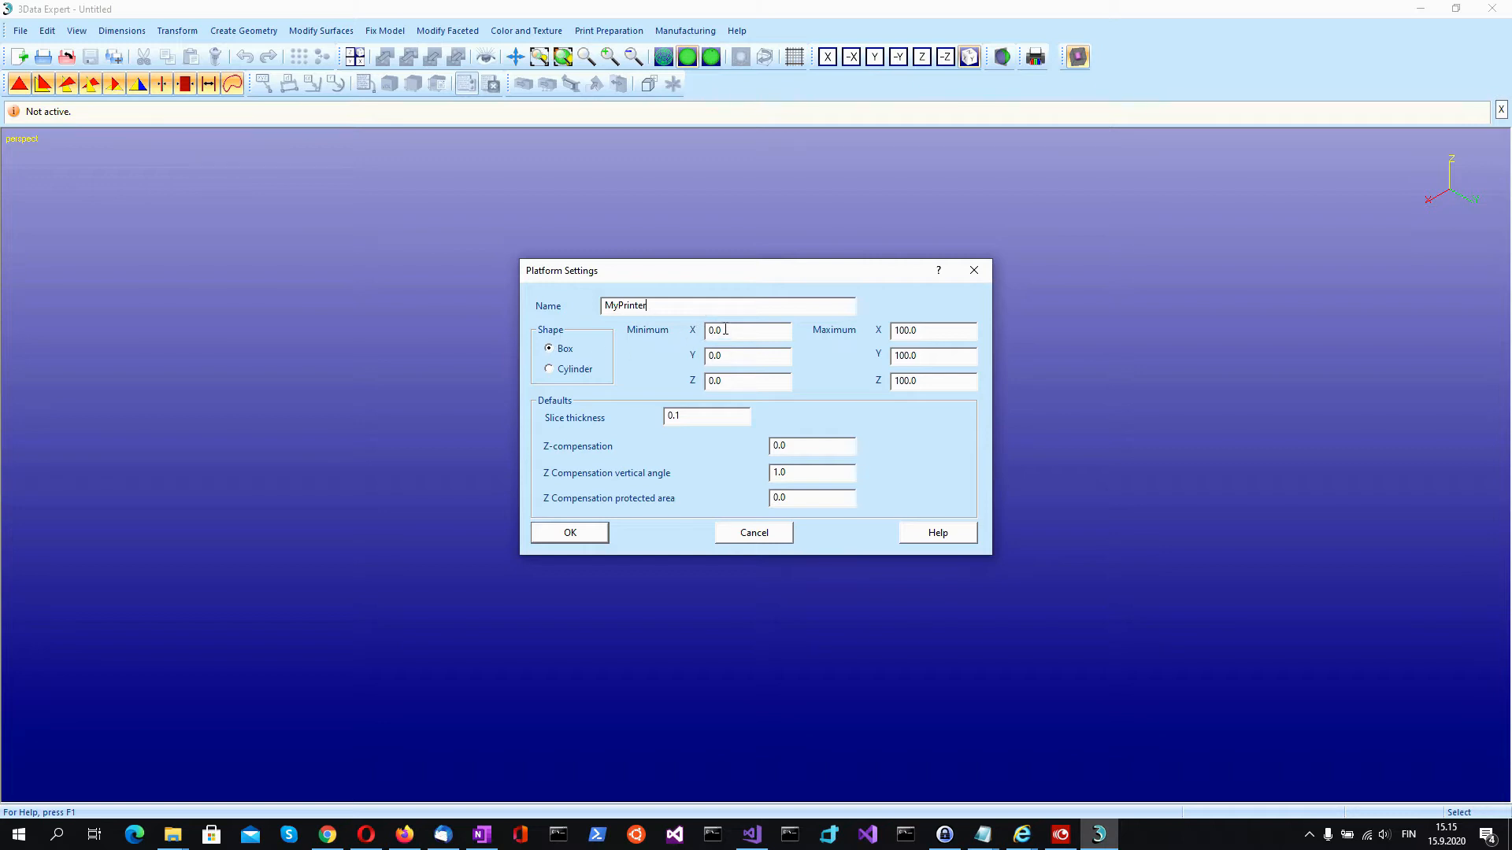
- Set the platform's maximum X, Y and Z extents to 250 each
drag(919, 332, 885, 332)
text(250)
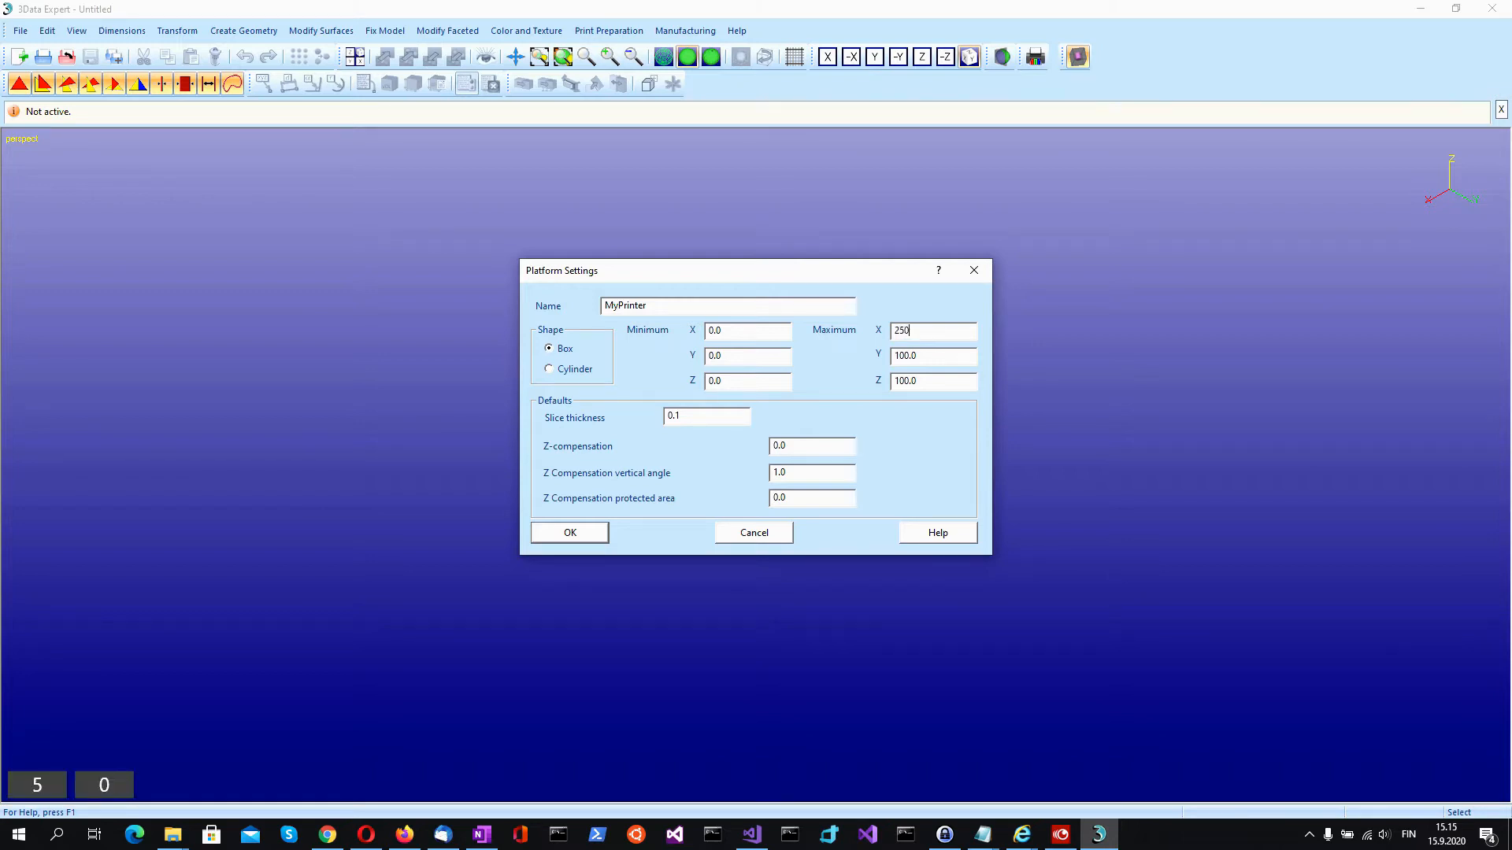
click(919, 357)
drag(918, 356, 893, 358)
text(250)
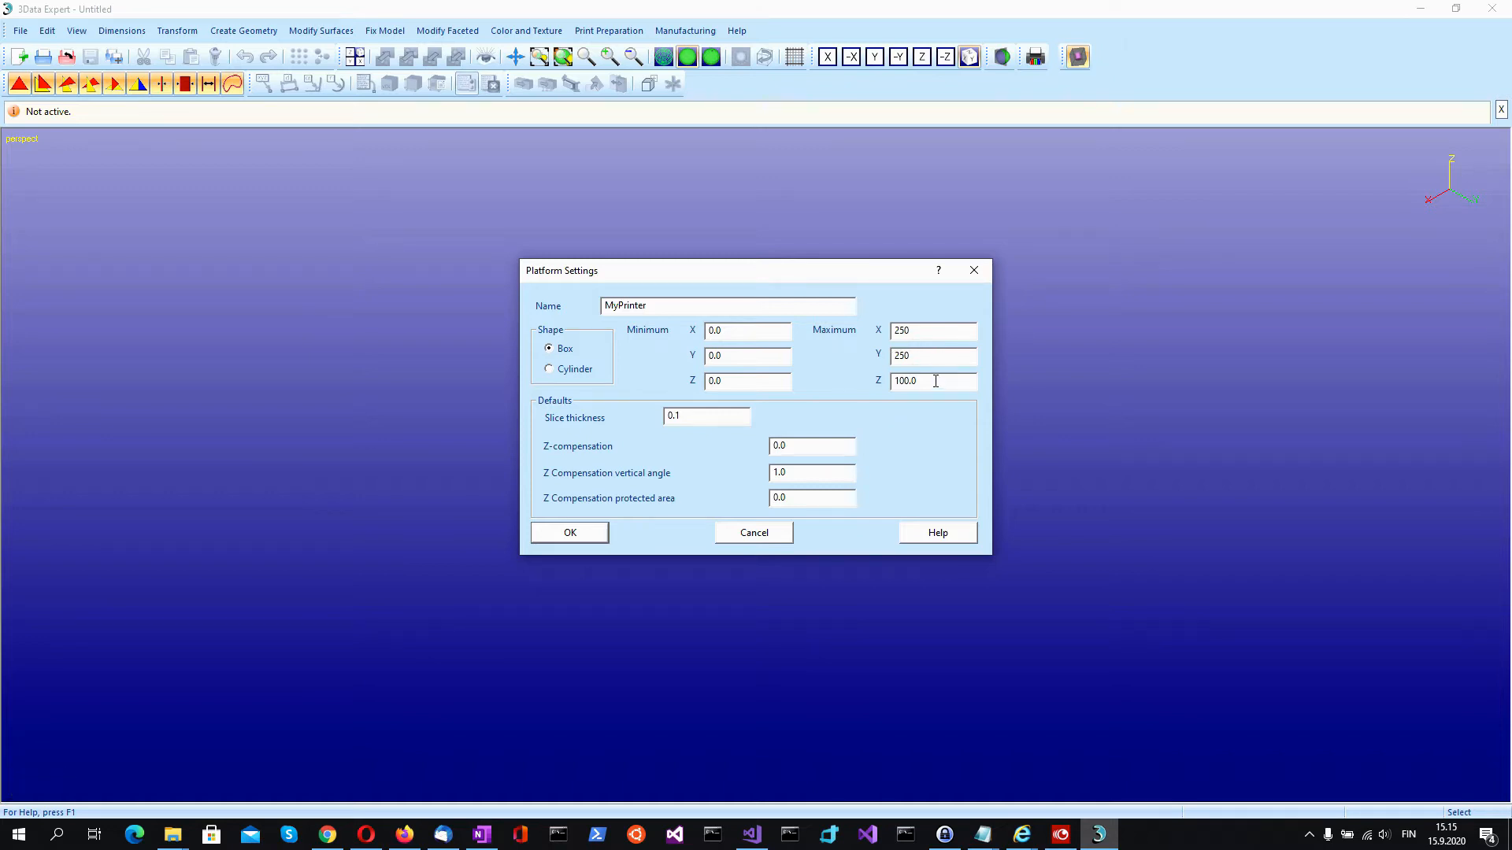
drag(931, 381, 888, 386)
text(250)
- Set the default slice thickness to 0.01 and the Z-compensation to 0.005, and save the platform settings
click(676, 416)
key(BackSpace)
text(0)
key(F10)
click(801, 449)
text(05)
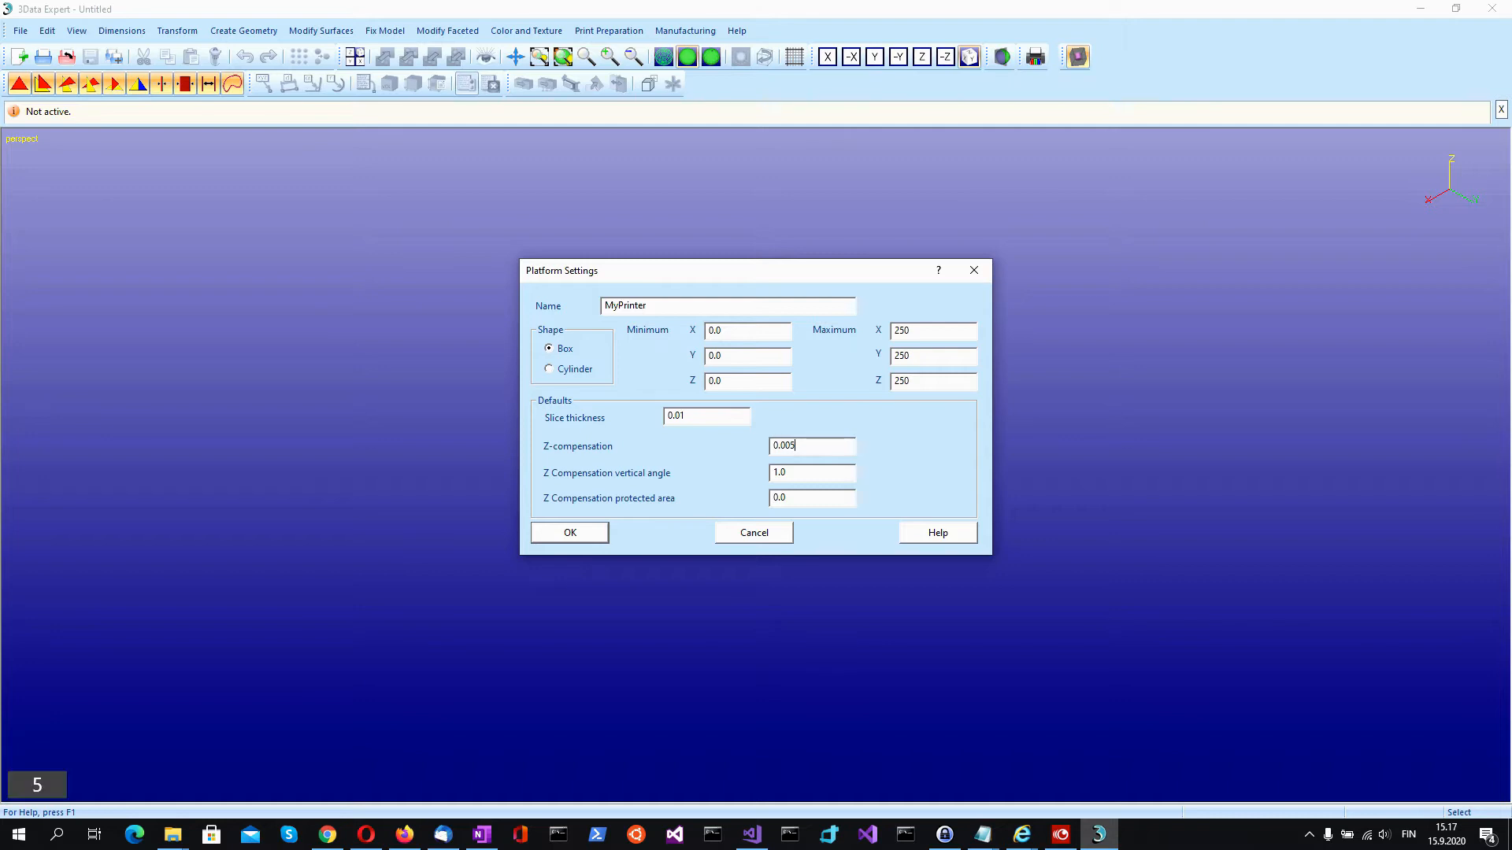
key(F10)
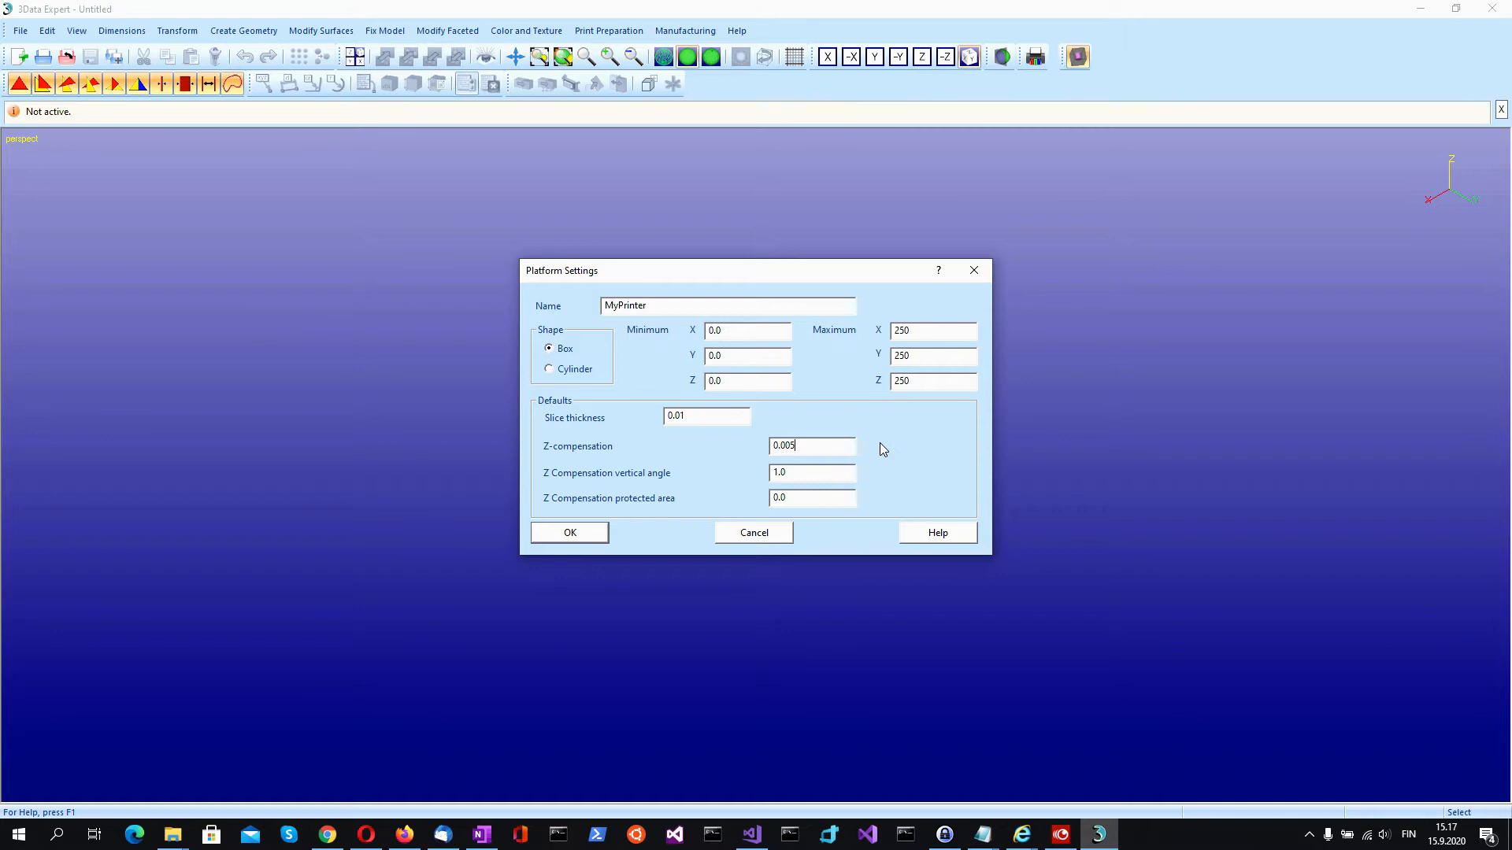
key(F10)
click(573, 535)
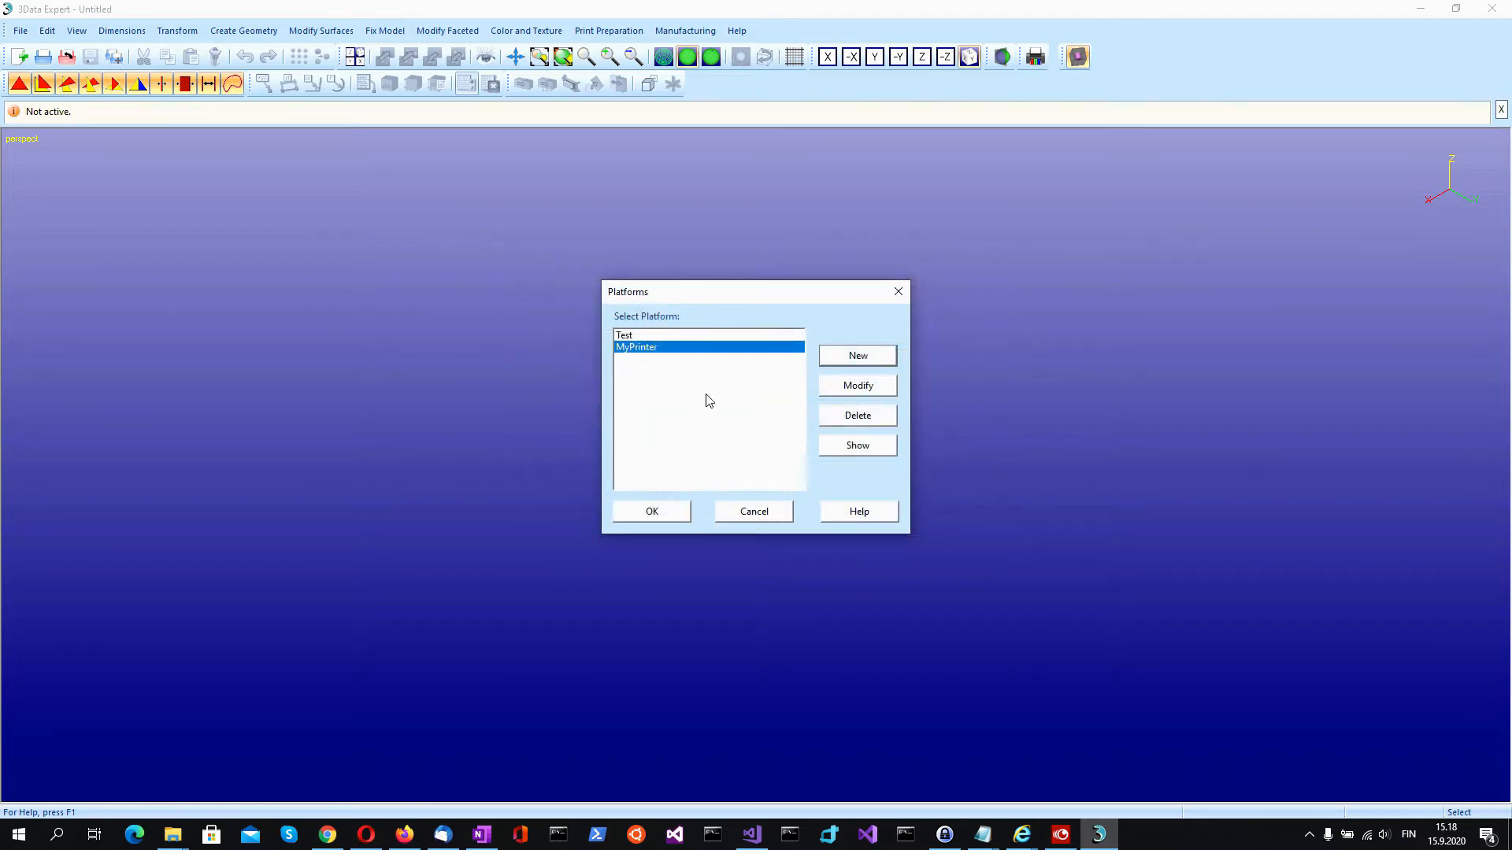
- Show the MyPrinter platform in the workspace, accept the platform selection and turn on the grid
key(F10)
key(F10)
click(864, 448)
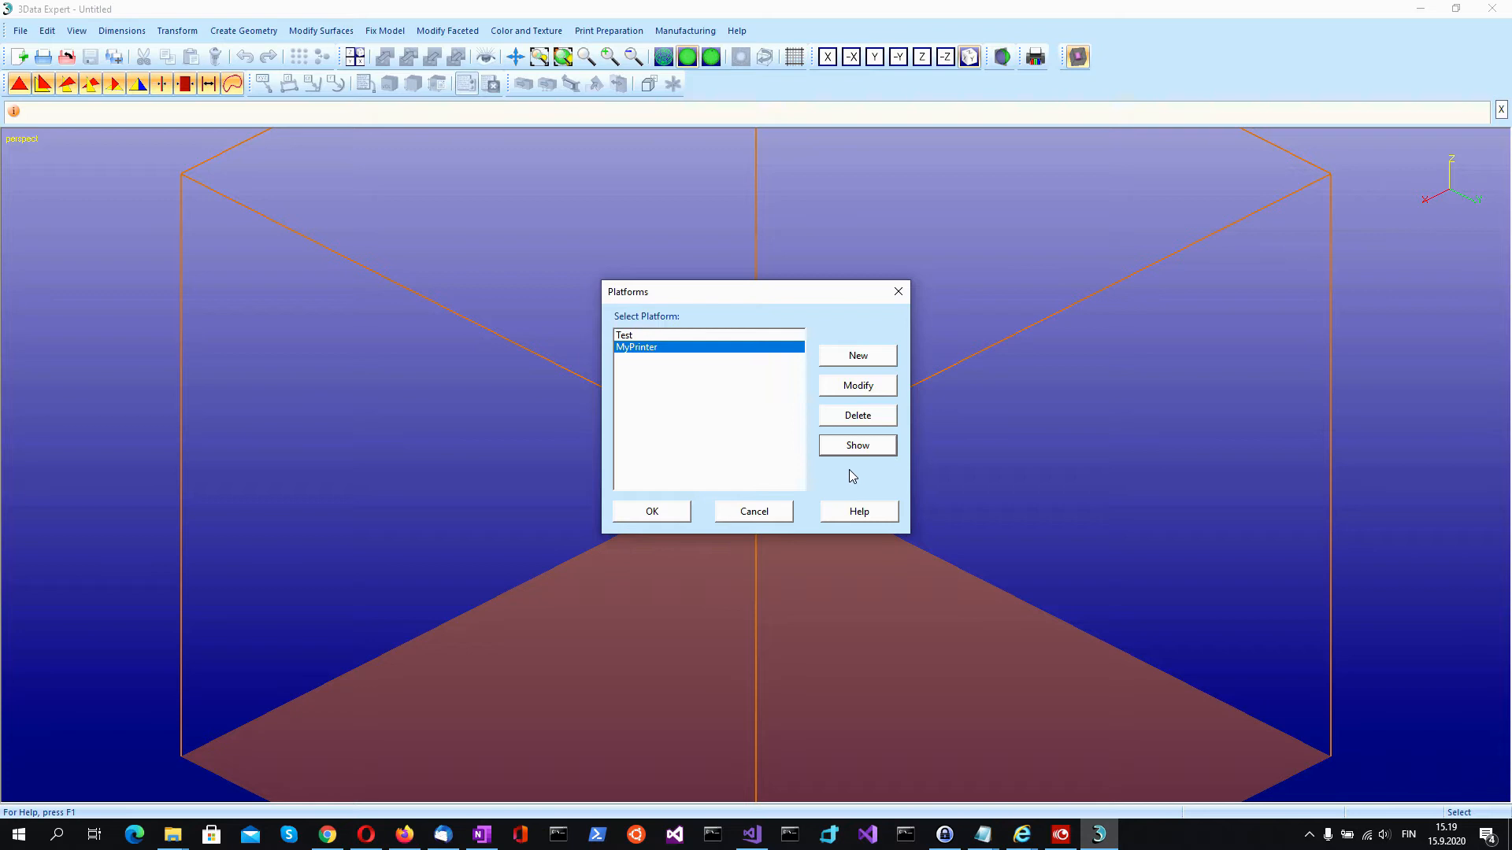
click(654, 512)
key(F10)
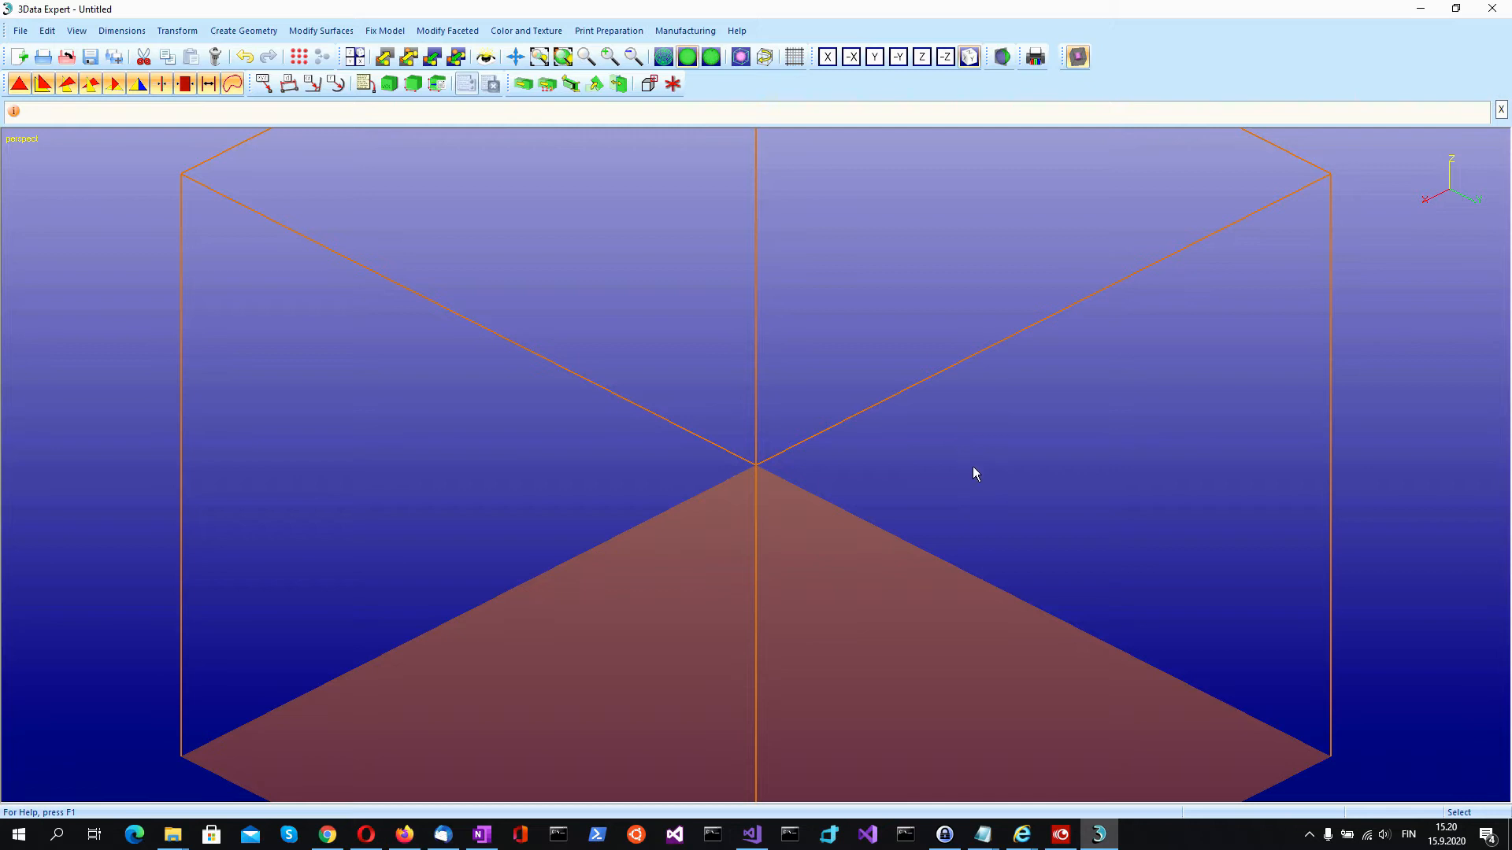
scroll(976, 469, down, 5)
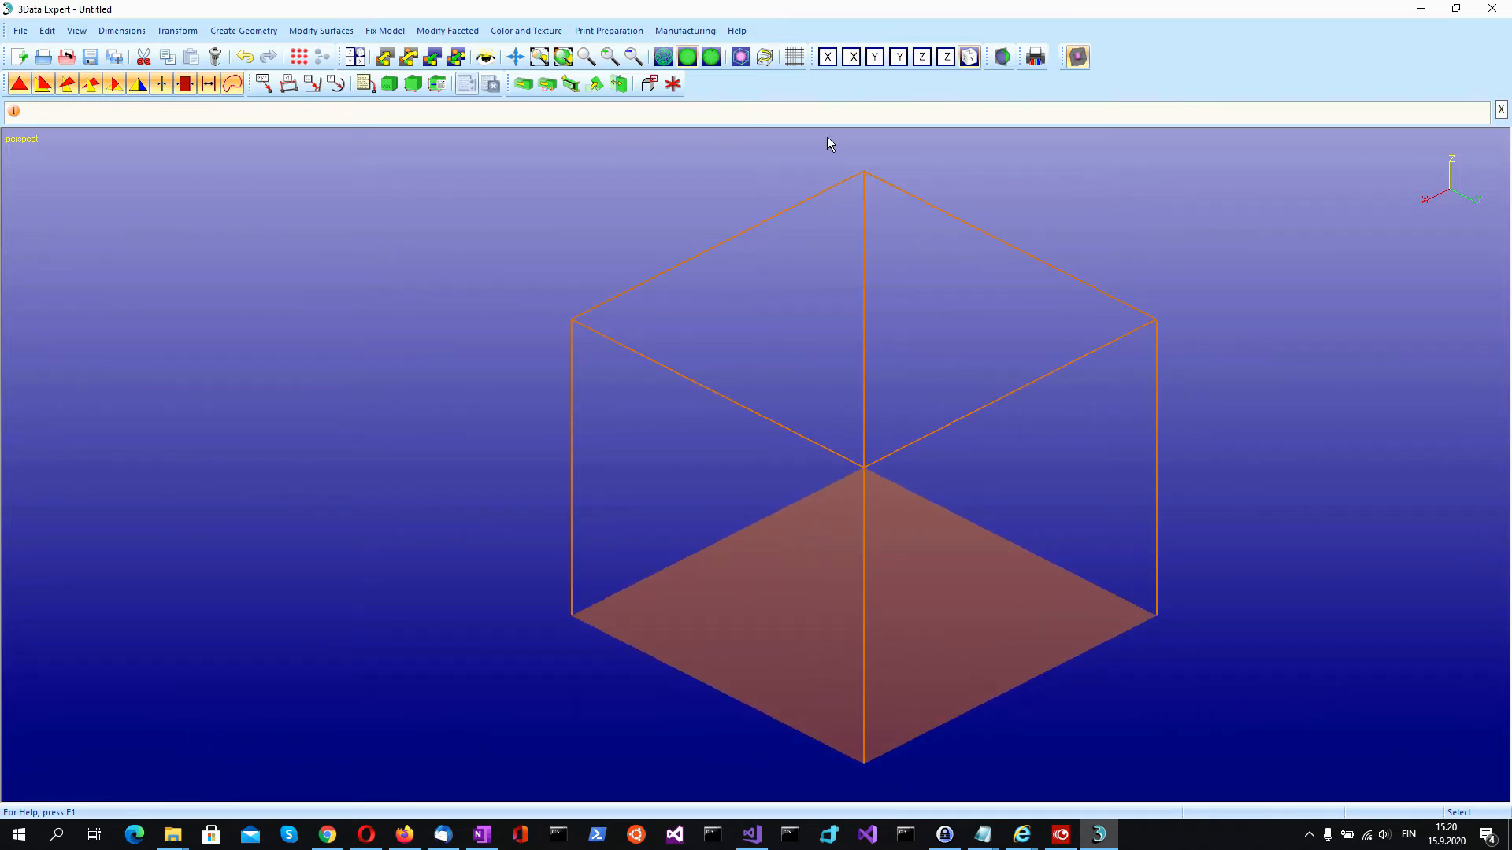
click(795, 58)
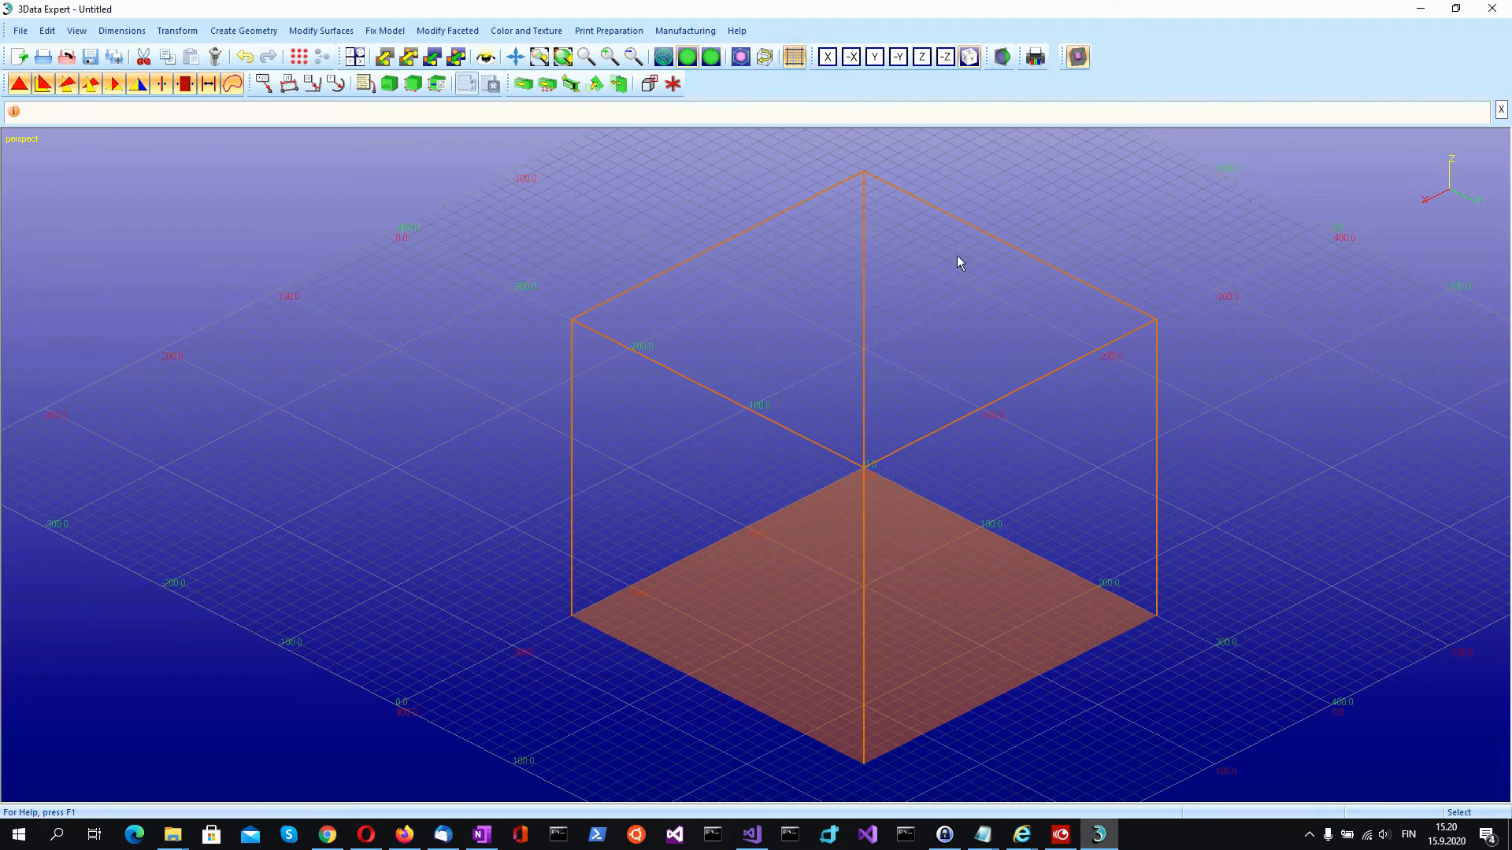
- Examine the platform's base and build volume against the grid along the Z and X axes and in perspective
middle_drag(897, 243, 759, 225)
click(921, 56)
shift+middle_drag(878, 292, 781, 567)
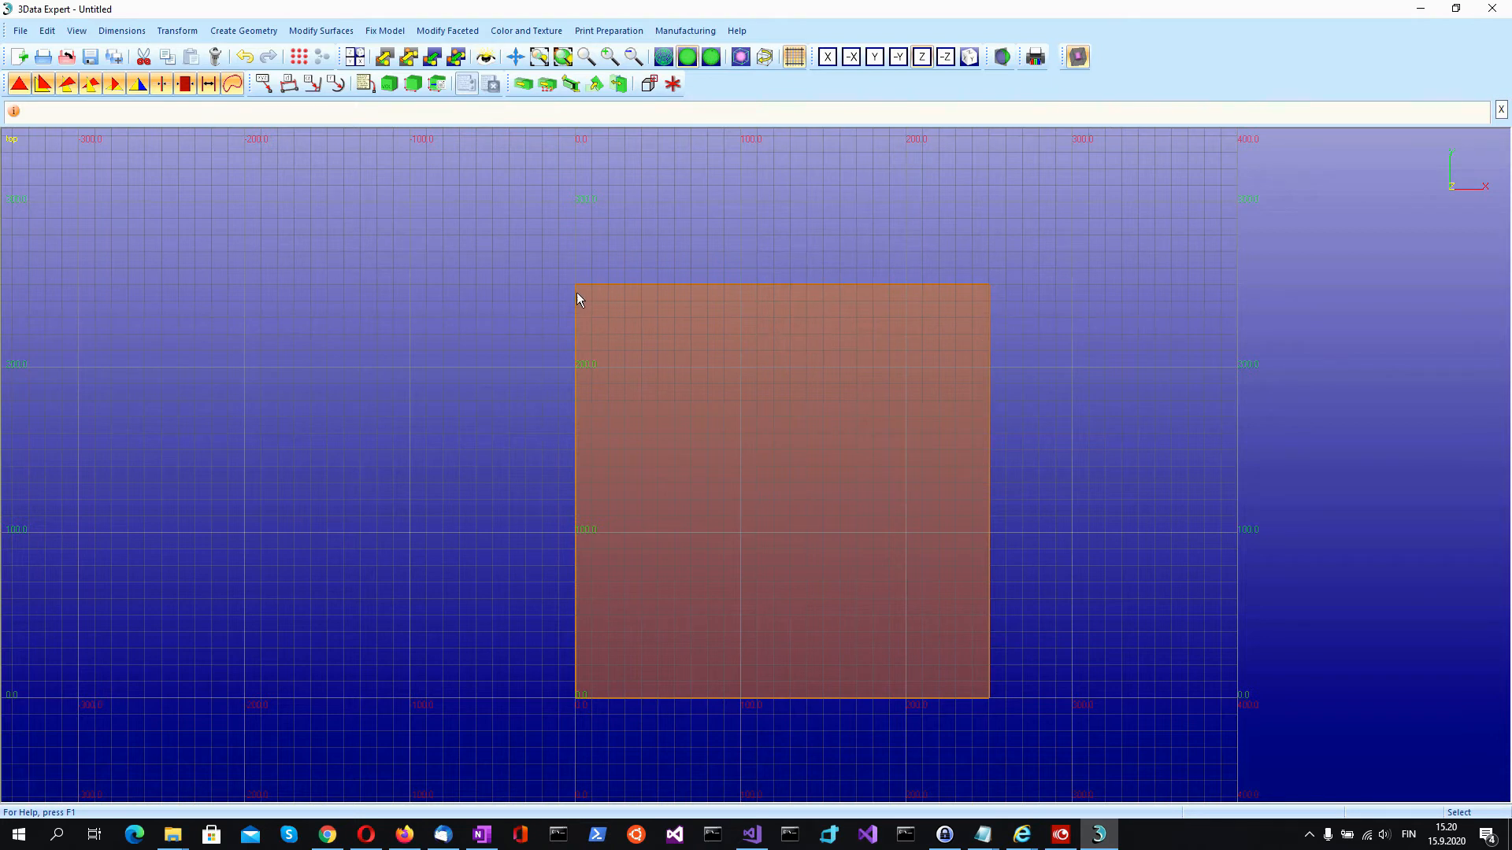
middle_drag(868, 607, 900, 178)
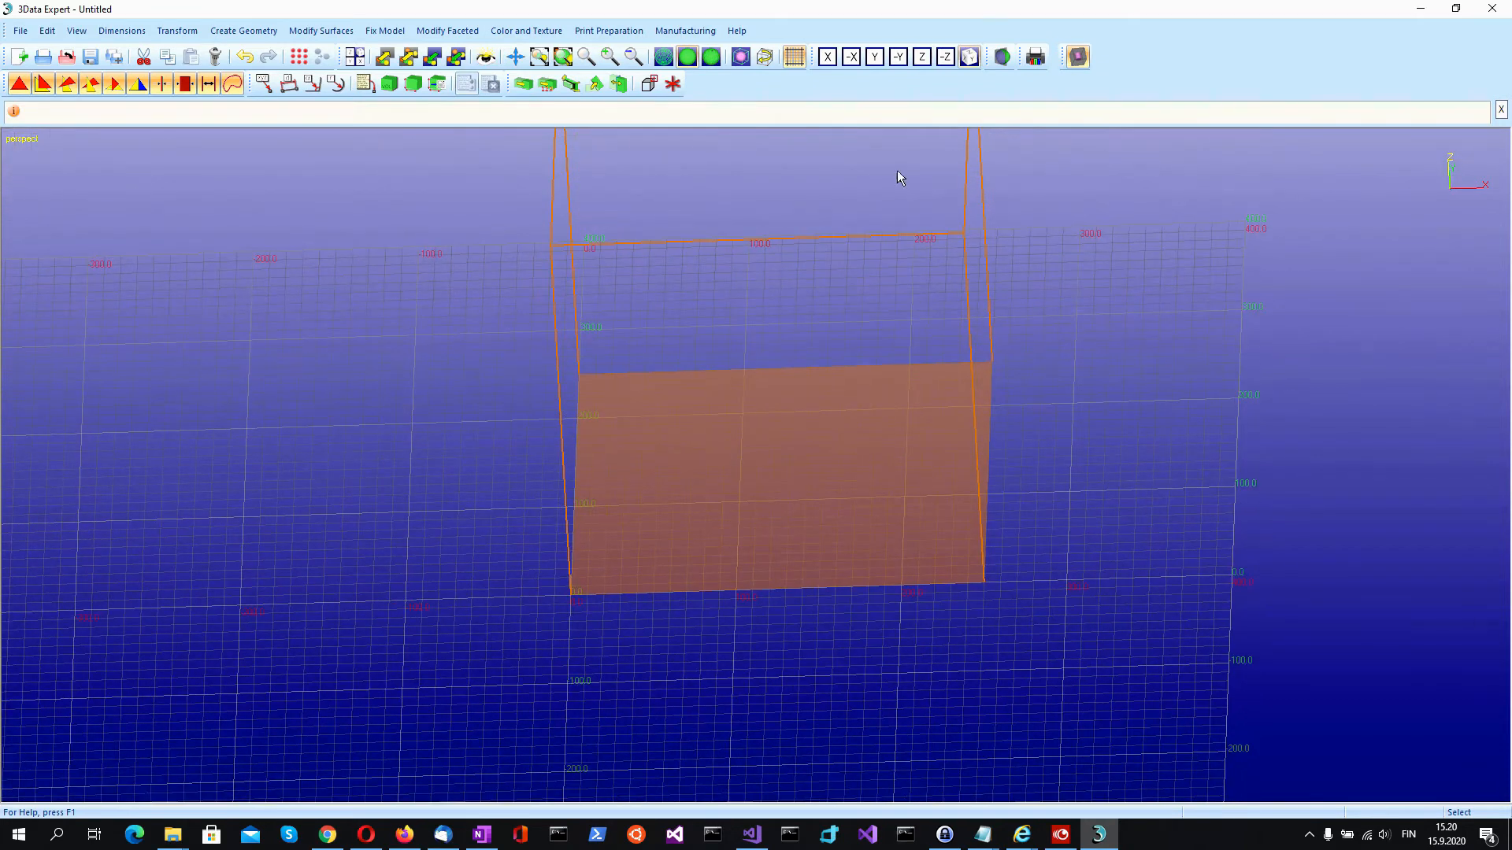
click(827, 57)
shift+middle_drag(863, 335, 813, 443)
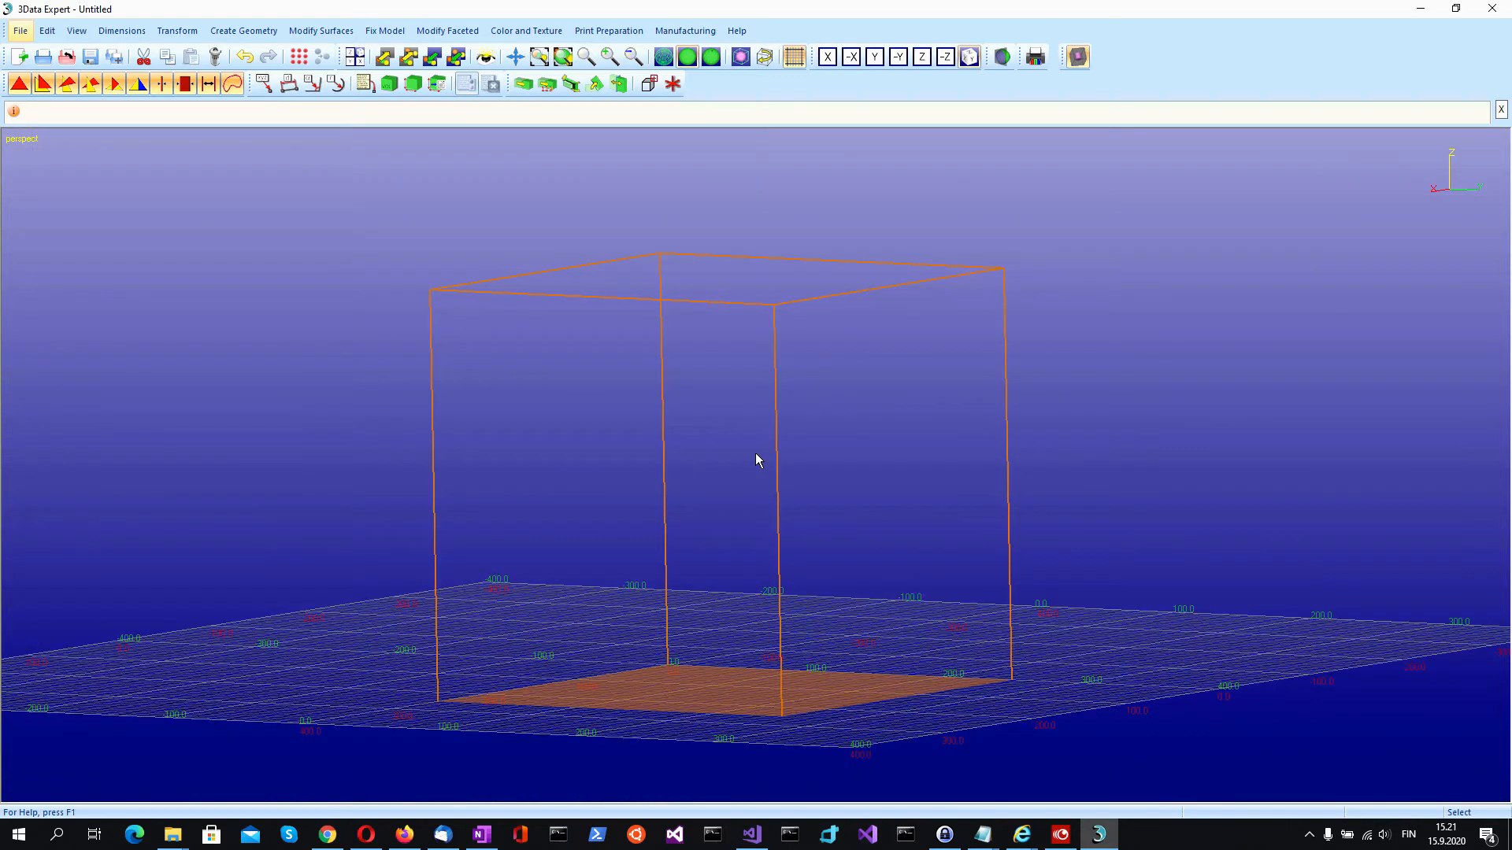
scroll(754, 452, down, 4)
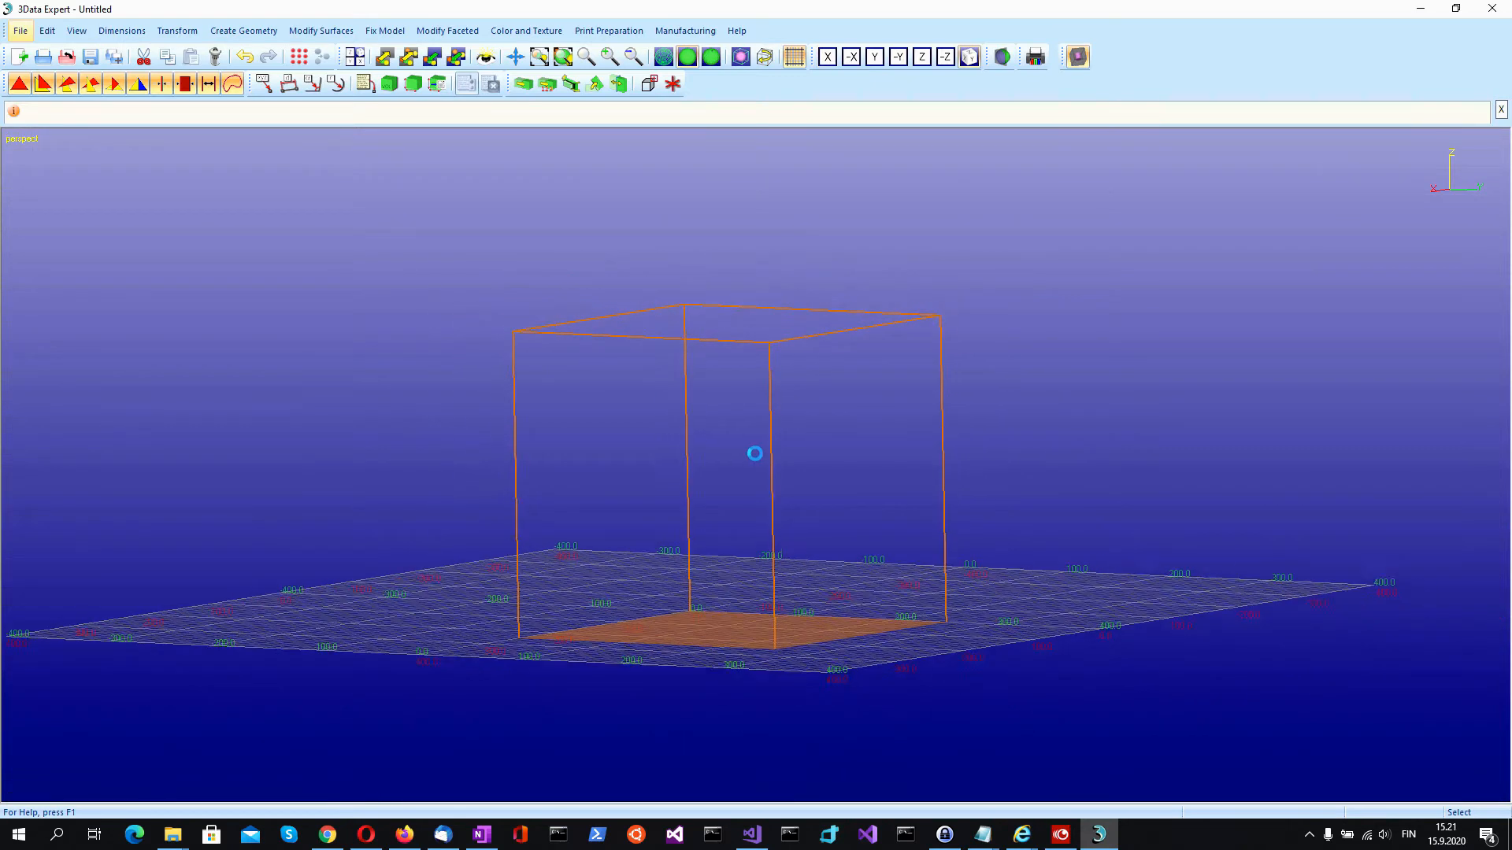
scroll(755, 454, up, 1)
middle_drag(731, 437, 790, 508)
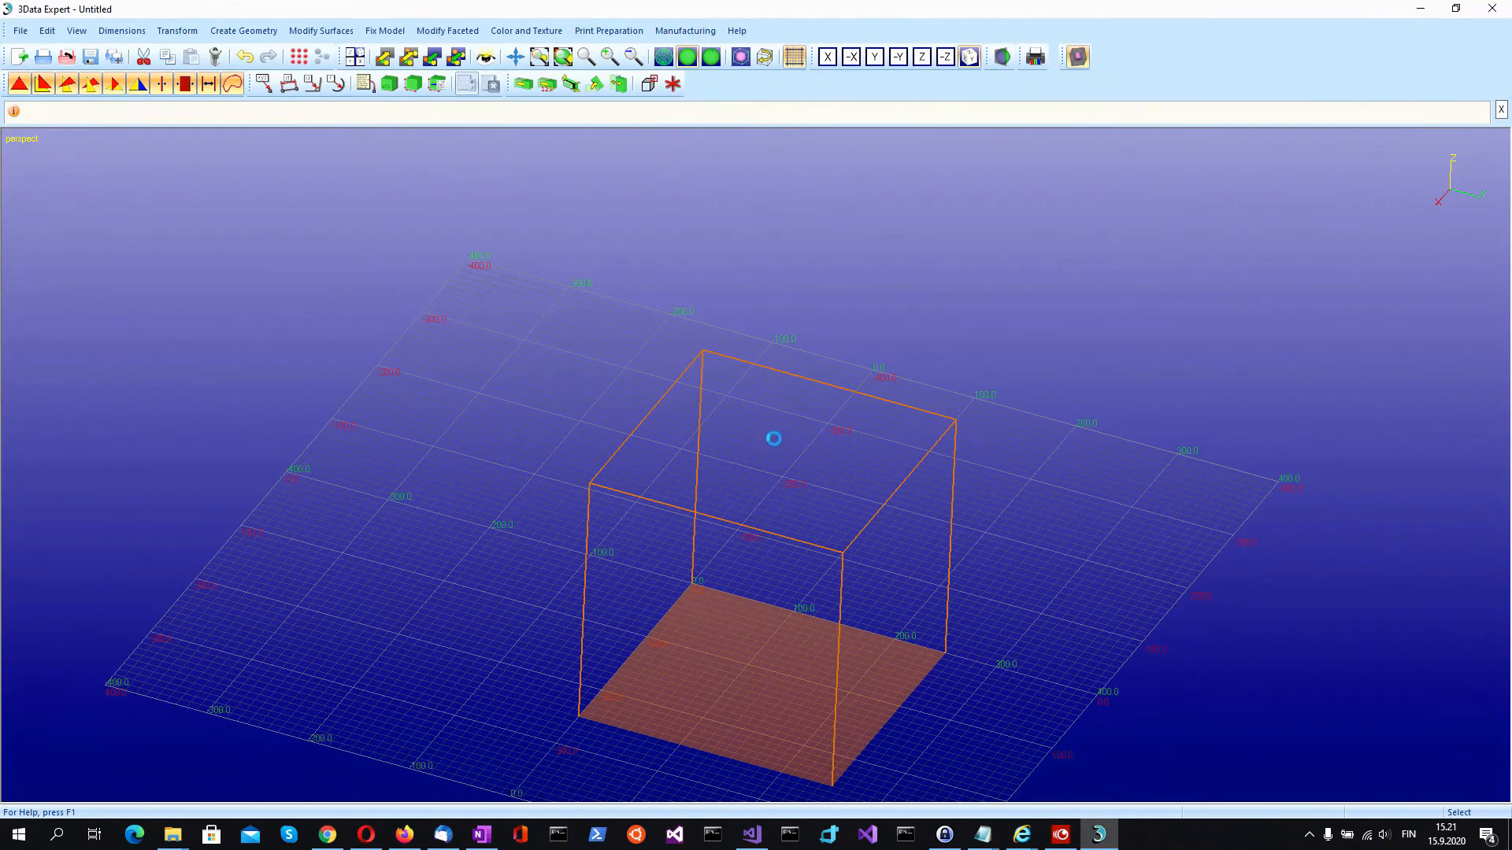
scroll(773, 399, down, 2)
scroll(765, 617, up, 4)
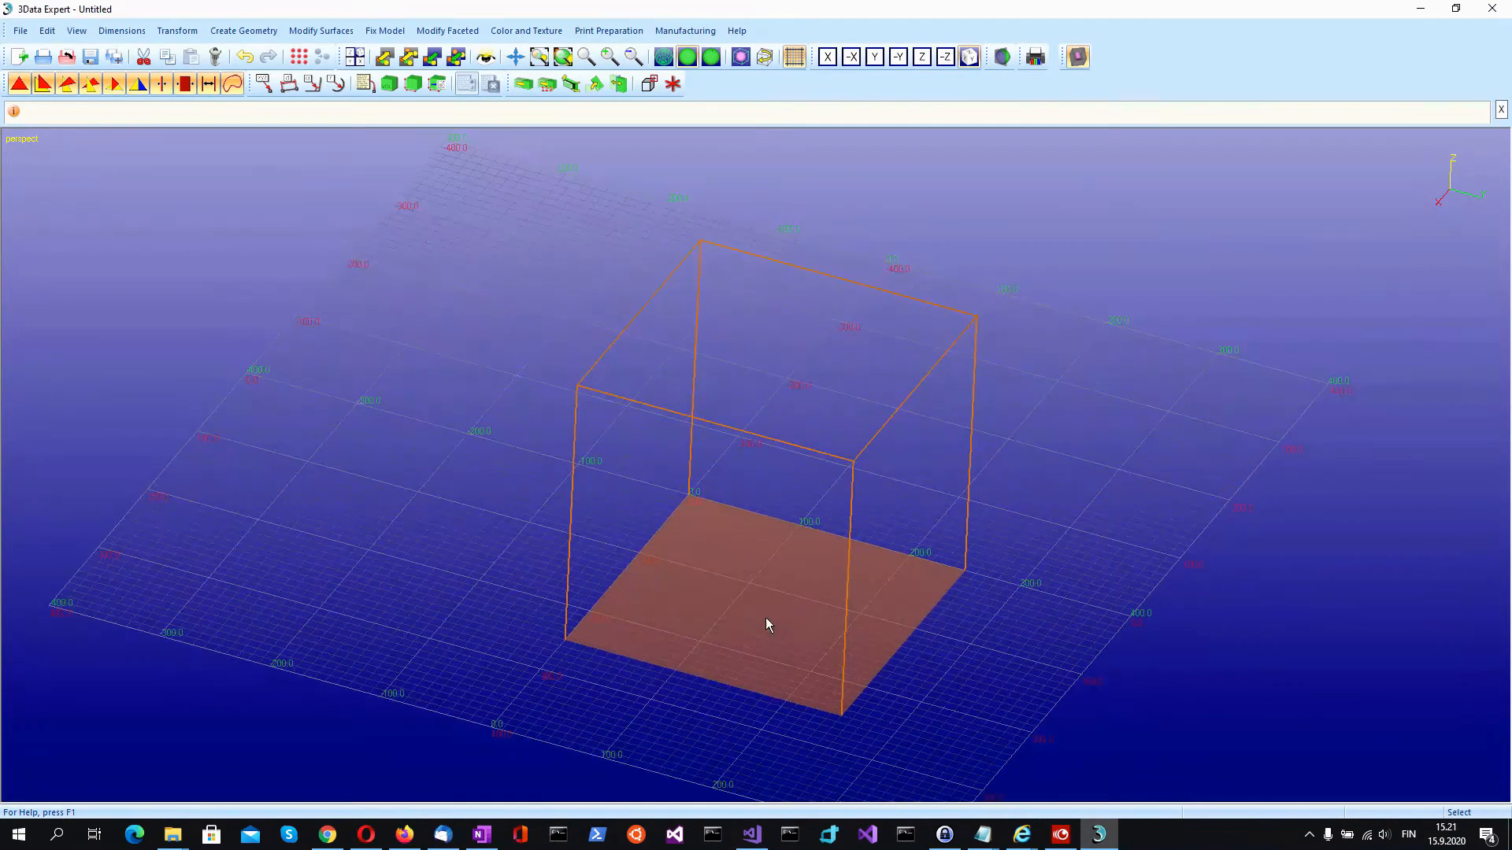
scroll(767, 615, up, 3)
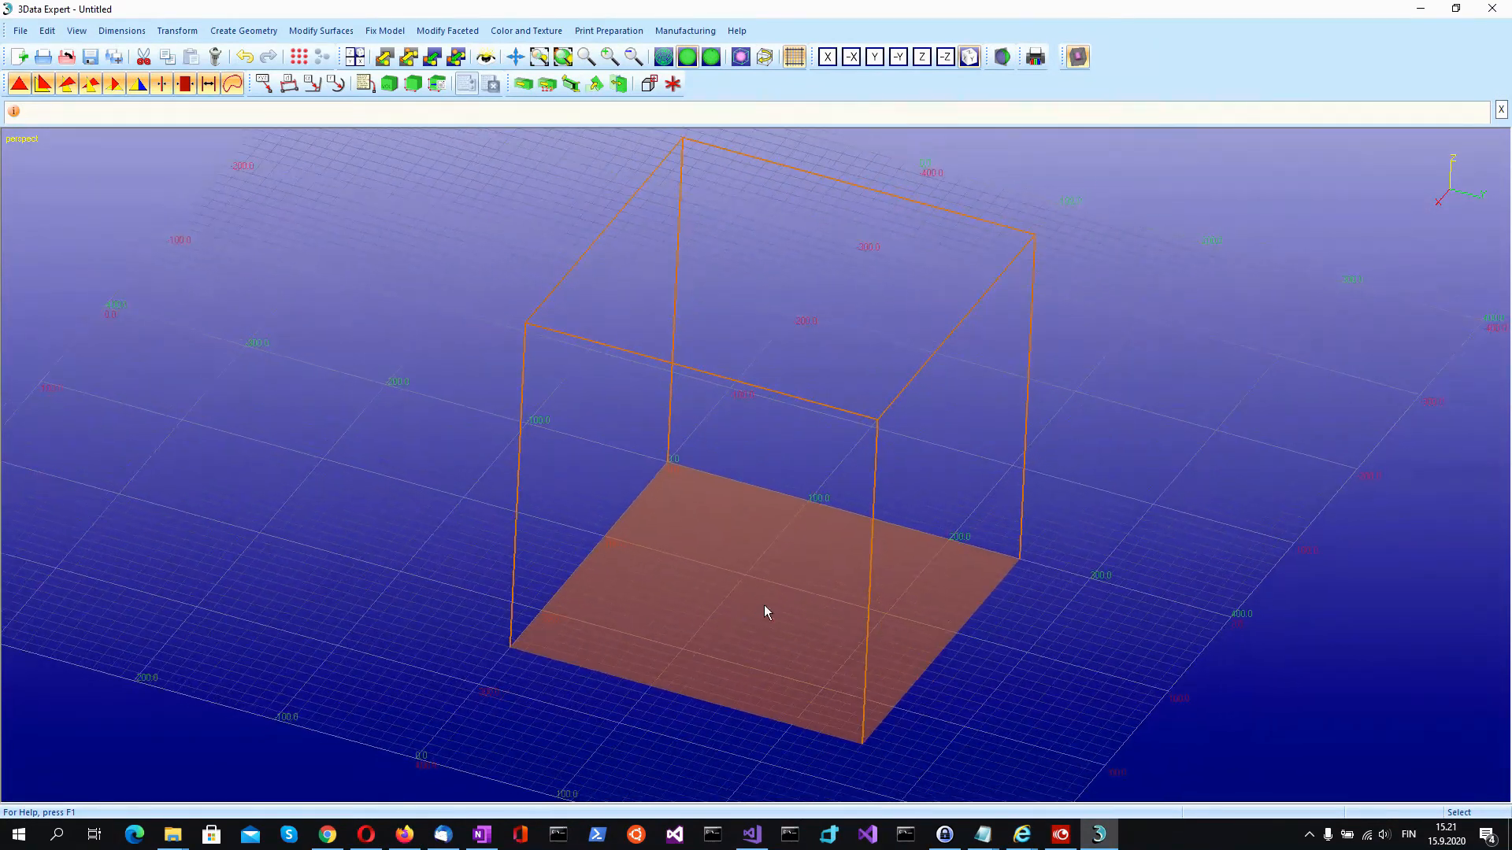
key(F10)
- Hide the platform and show it again
key(Escape)
click(1077, 57)
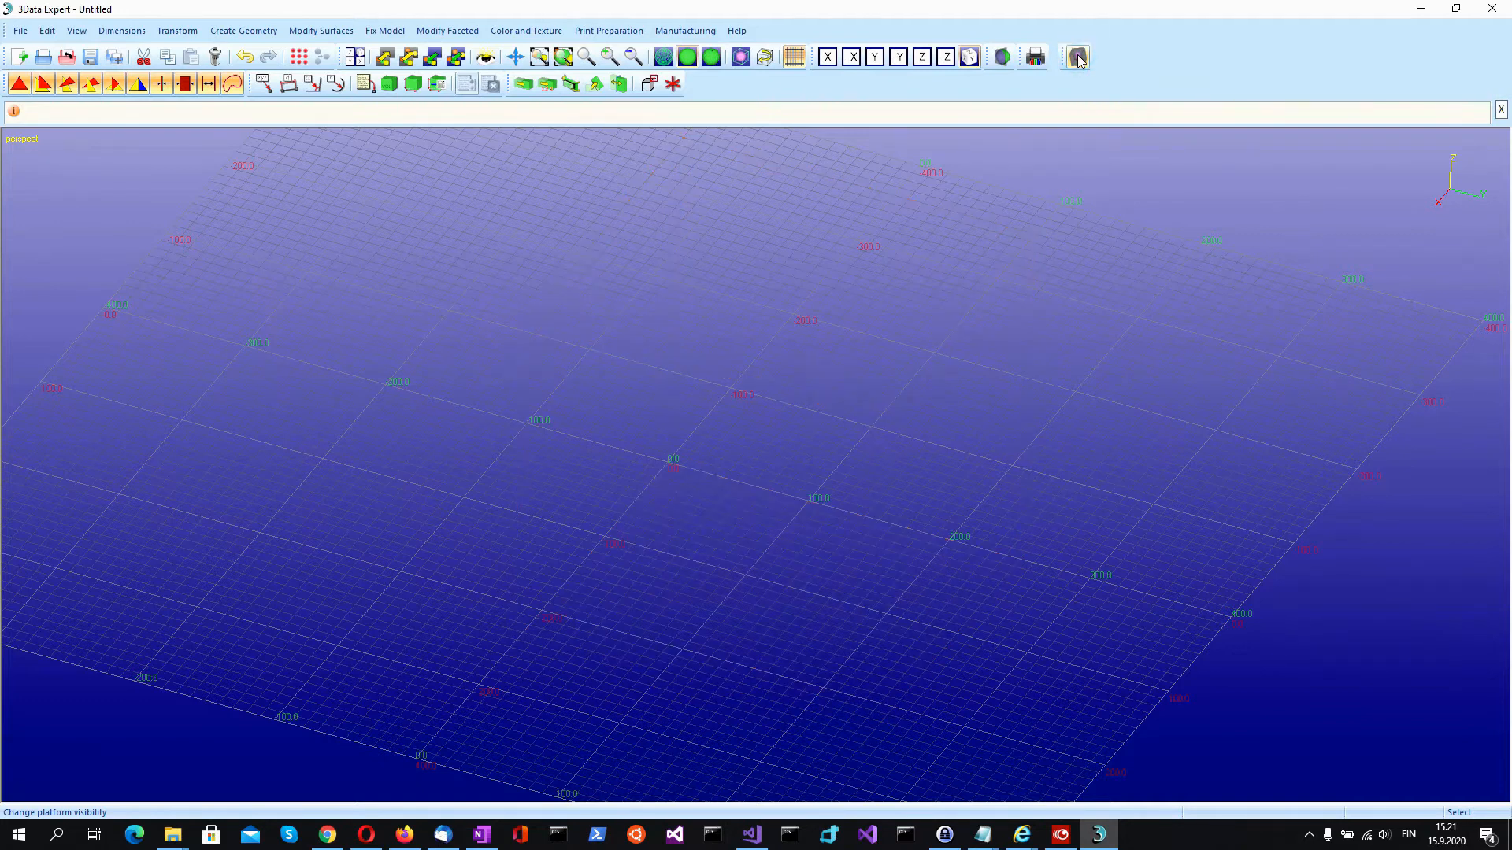
click(1078, 59)
scroll(812, 354, up, 1)
key(alt)
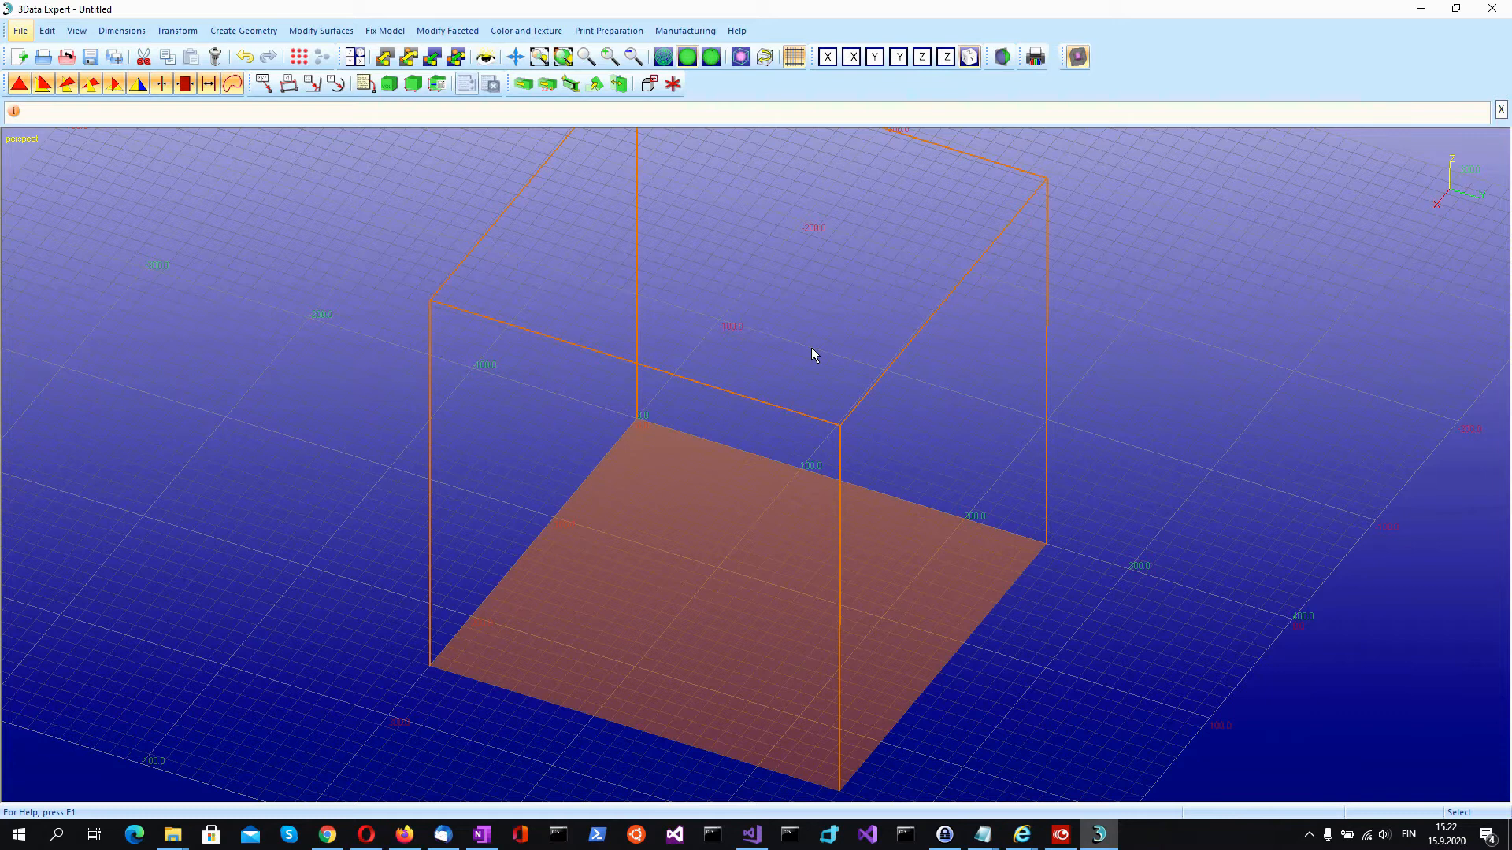
key(alt)
key(alt)
key(alt)
- Insert the STL file rava2.stl from the GeomFiles folder into the workspace
click(19, 32)
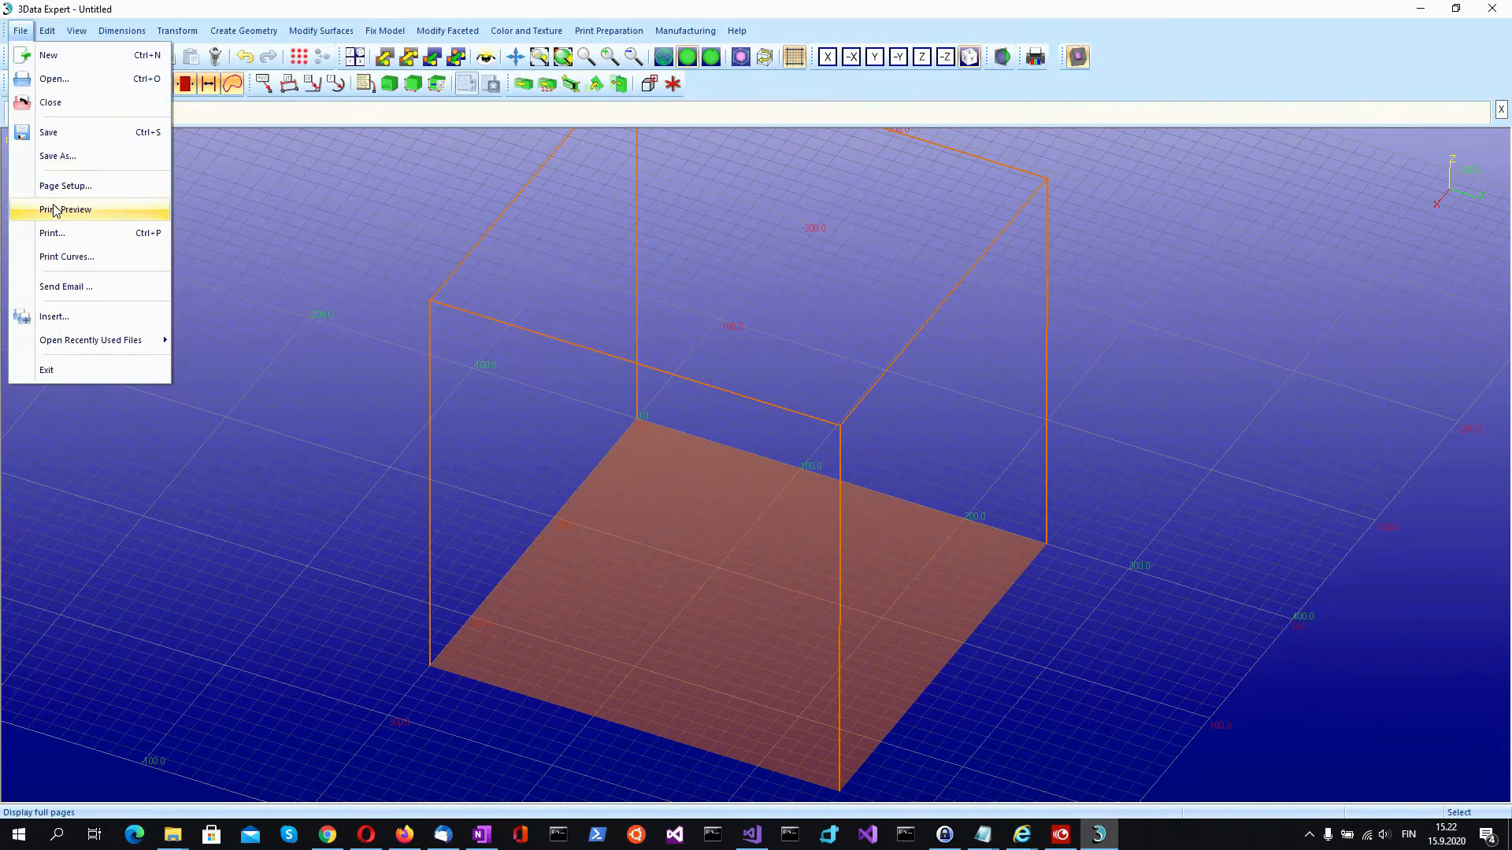
click(75, 316)
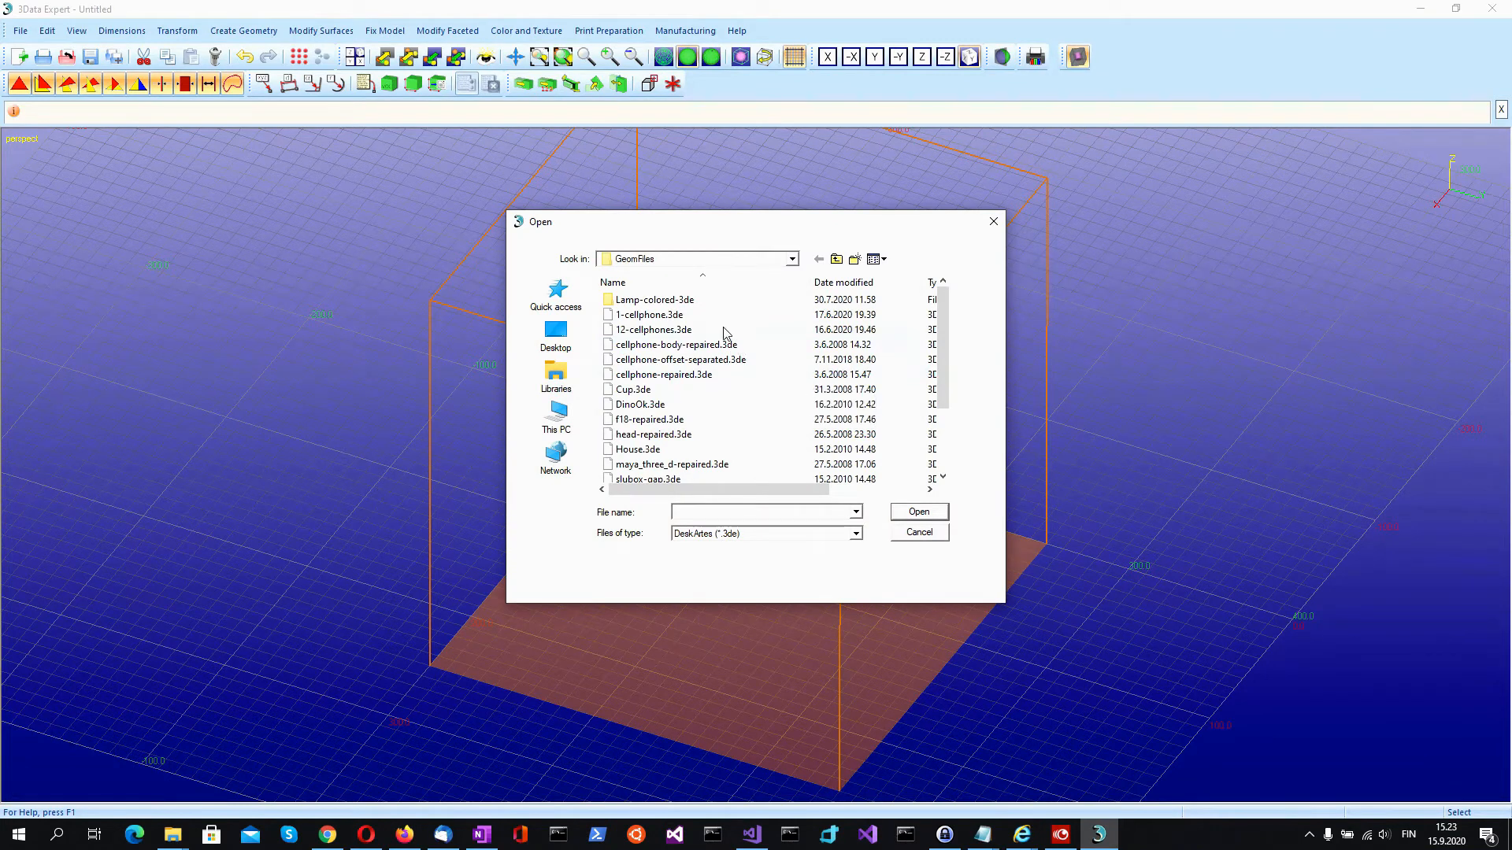
click(856, 535)
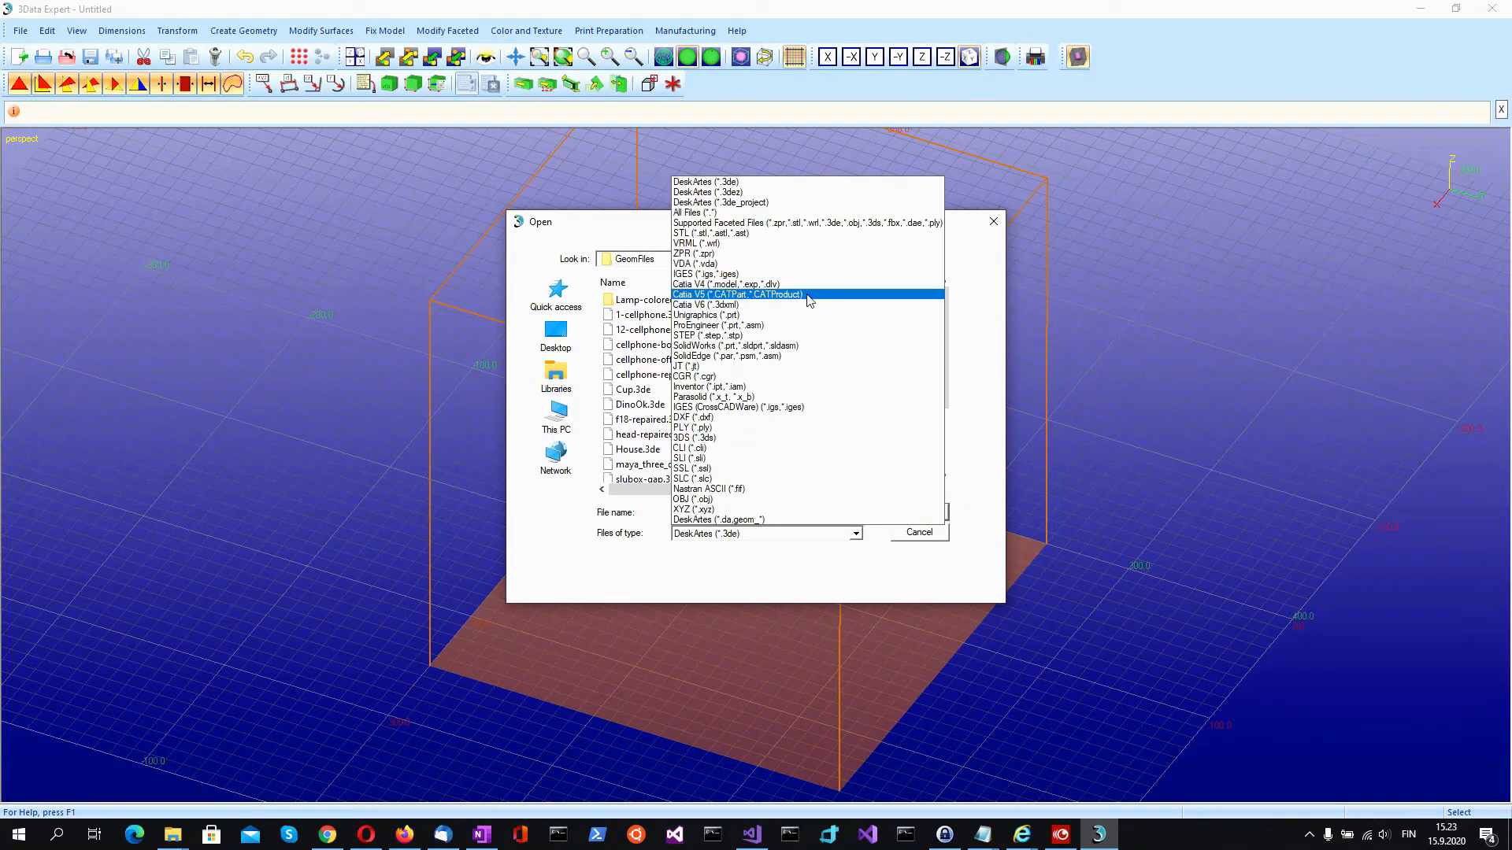
click(771, 233)
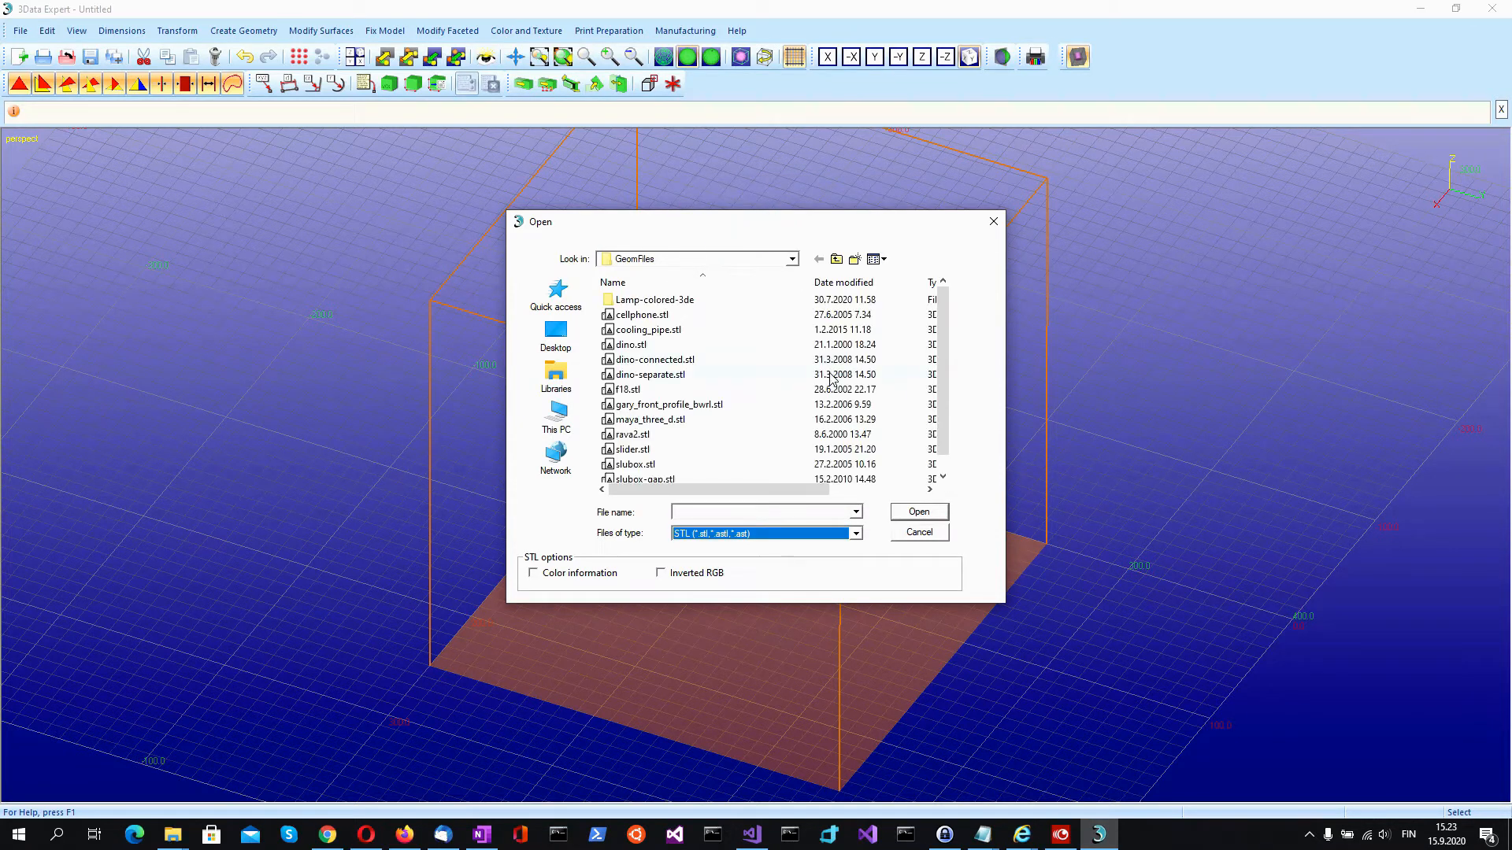
scroll(739, 404, down, 1)
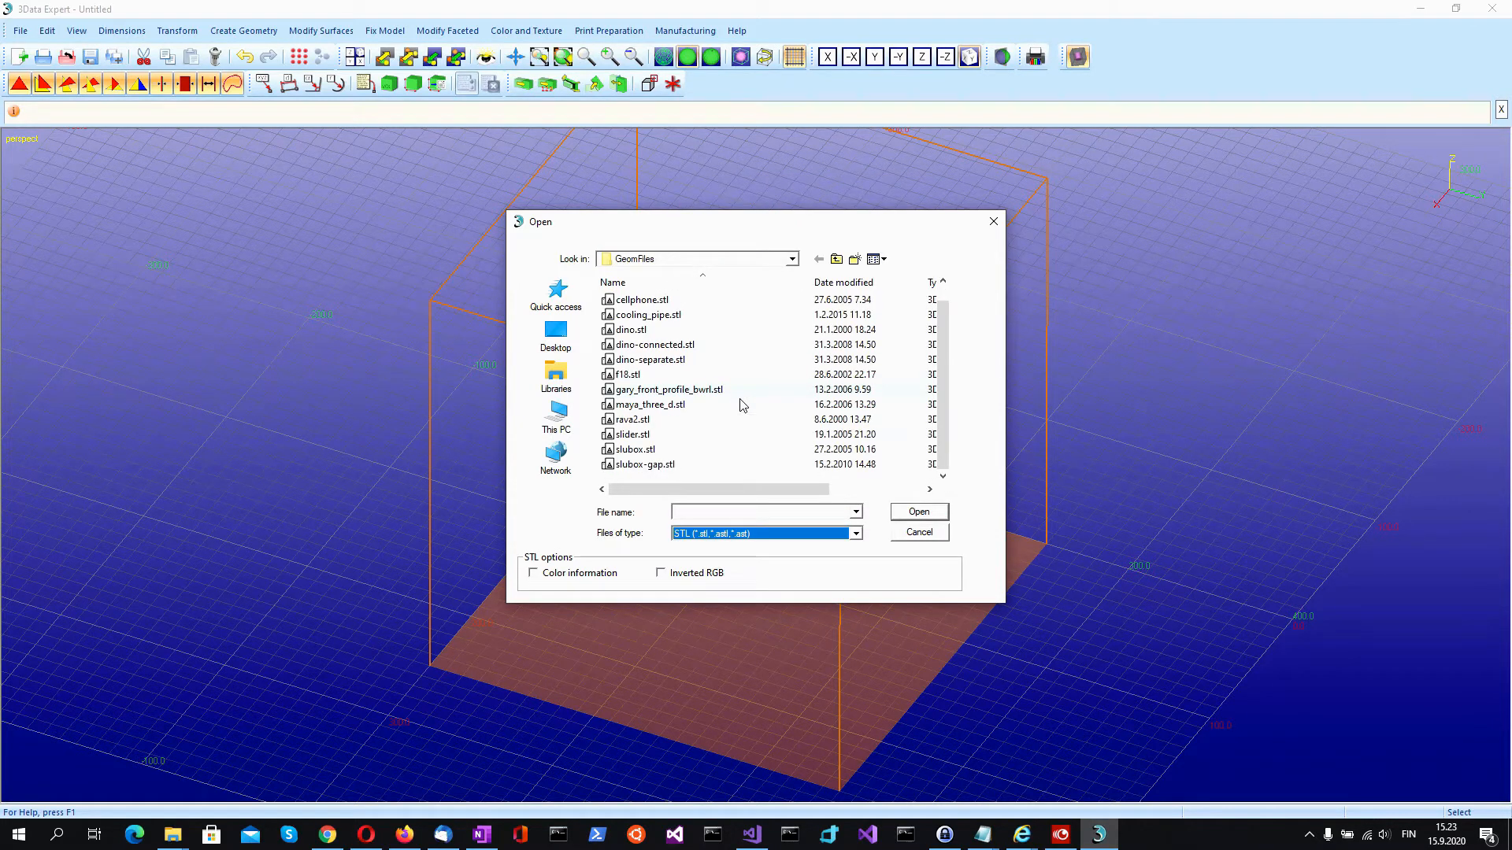
click(636, 422)
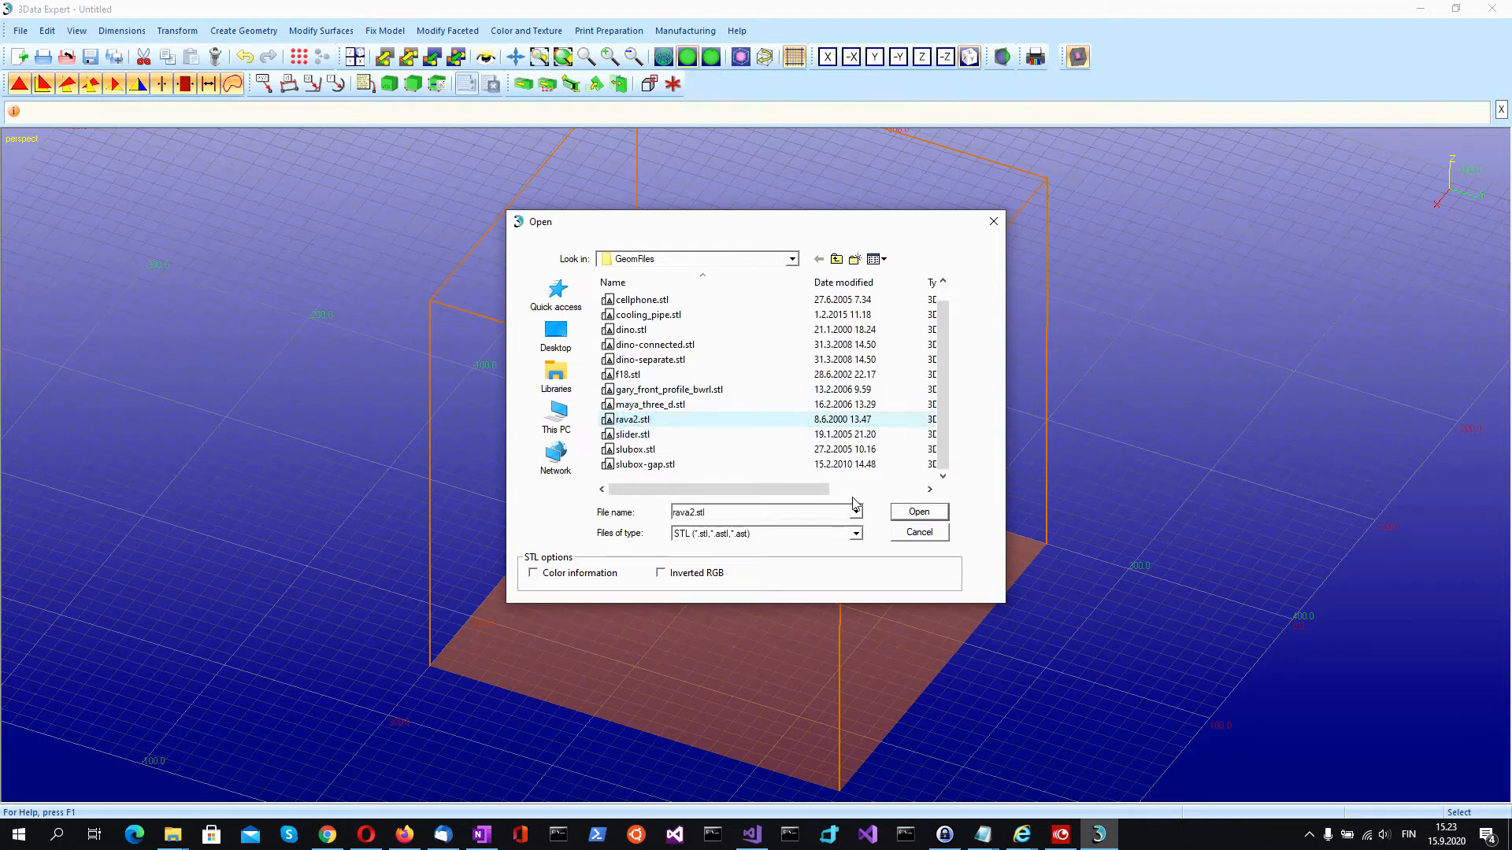
click(917, 512)
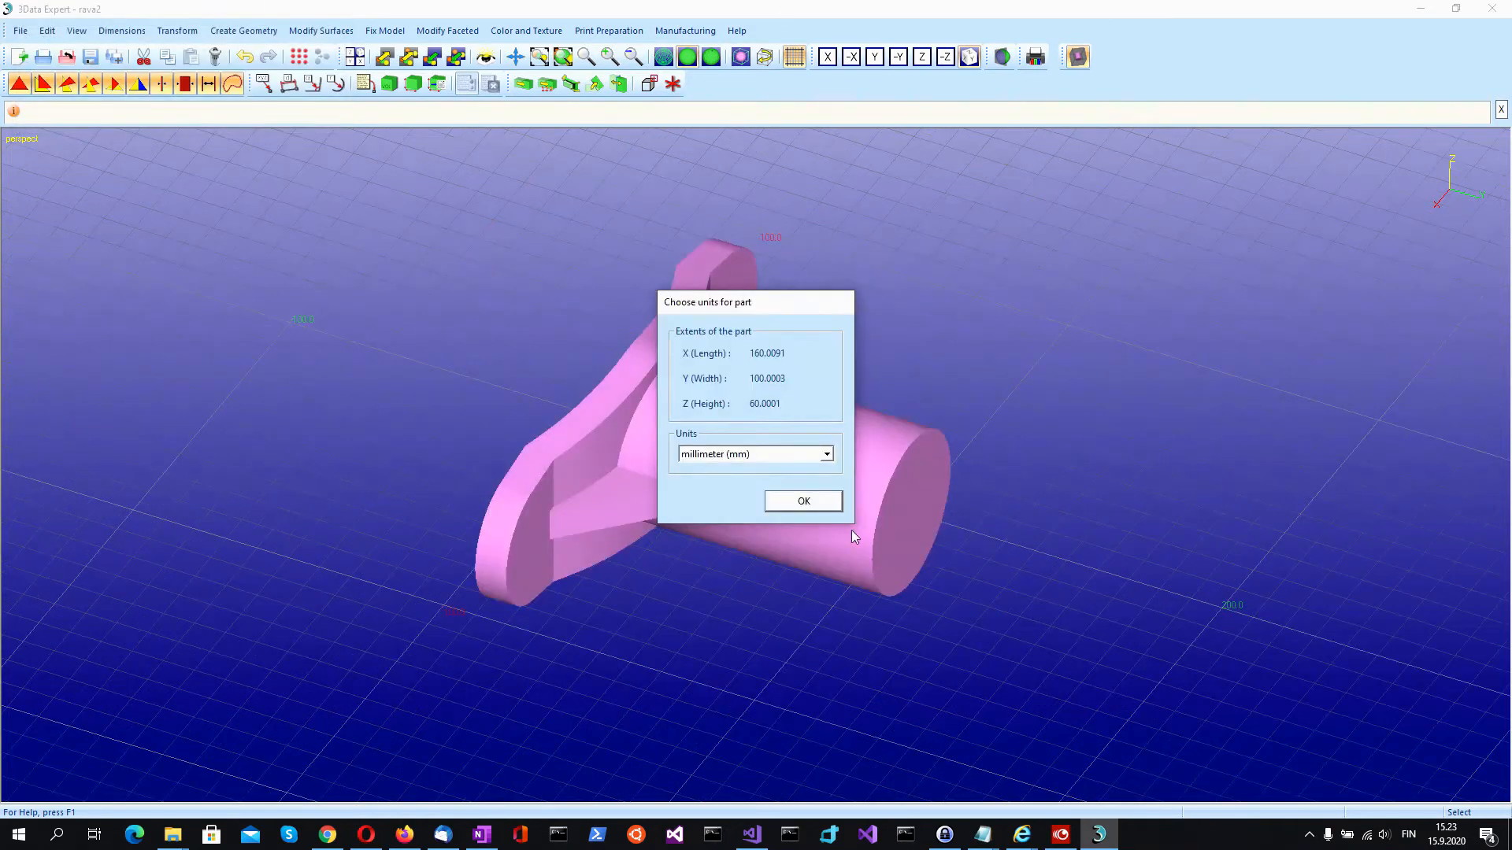
- Accept millimetres as the part's units, choose the View Model operation mode and close the mode palette
click(810, 503)
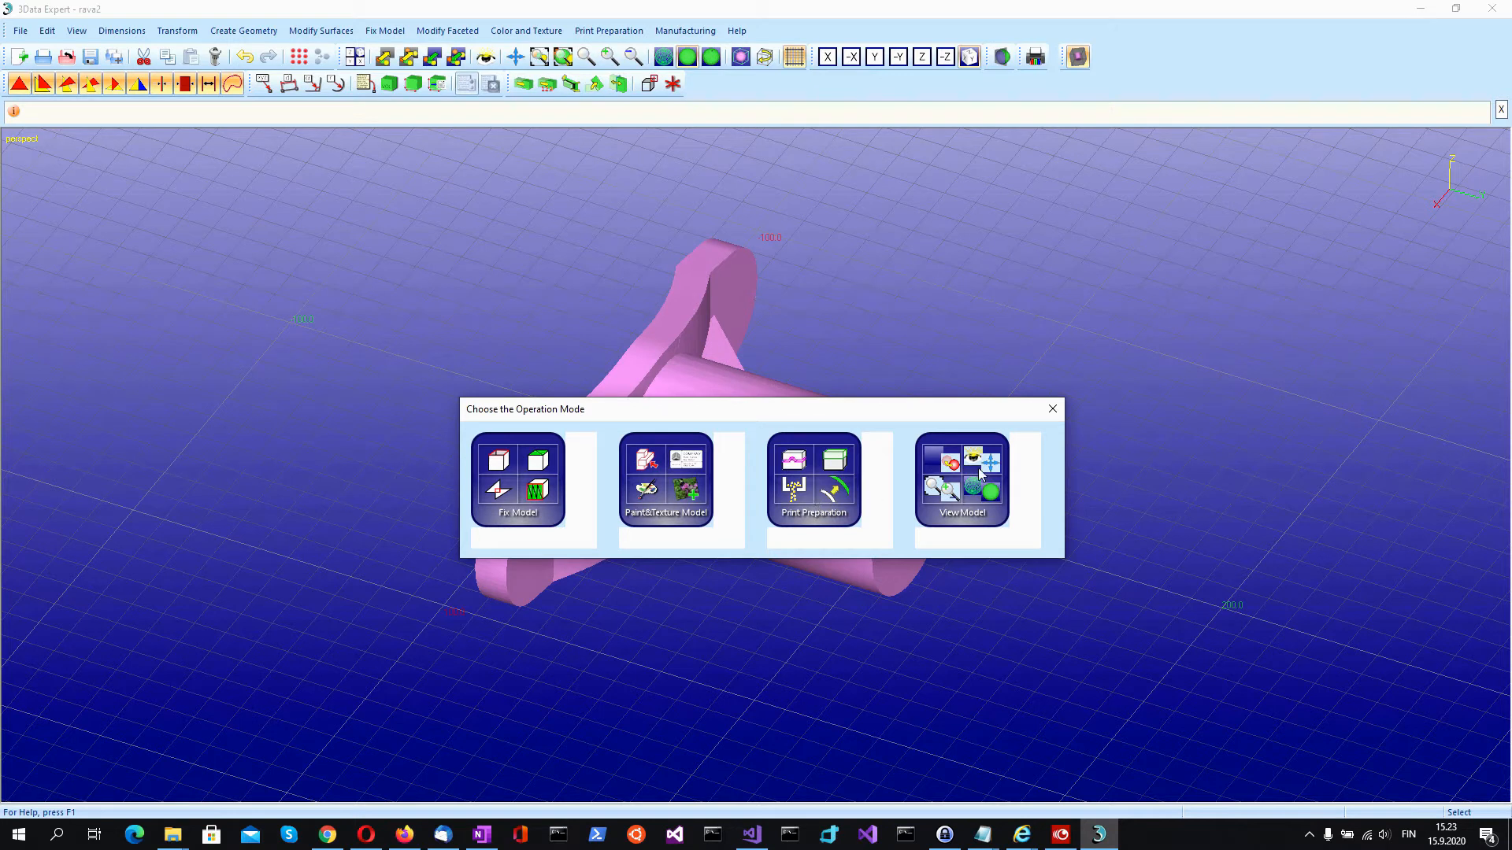
click(977, 494)
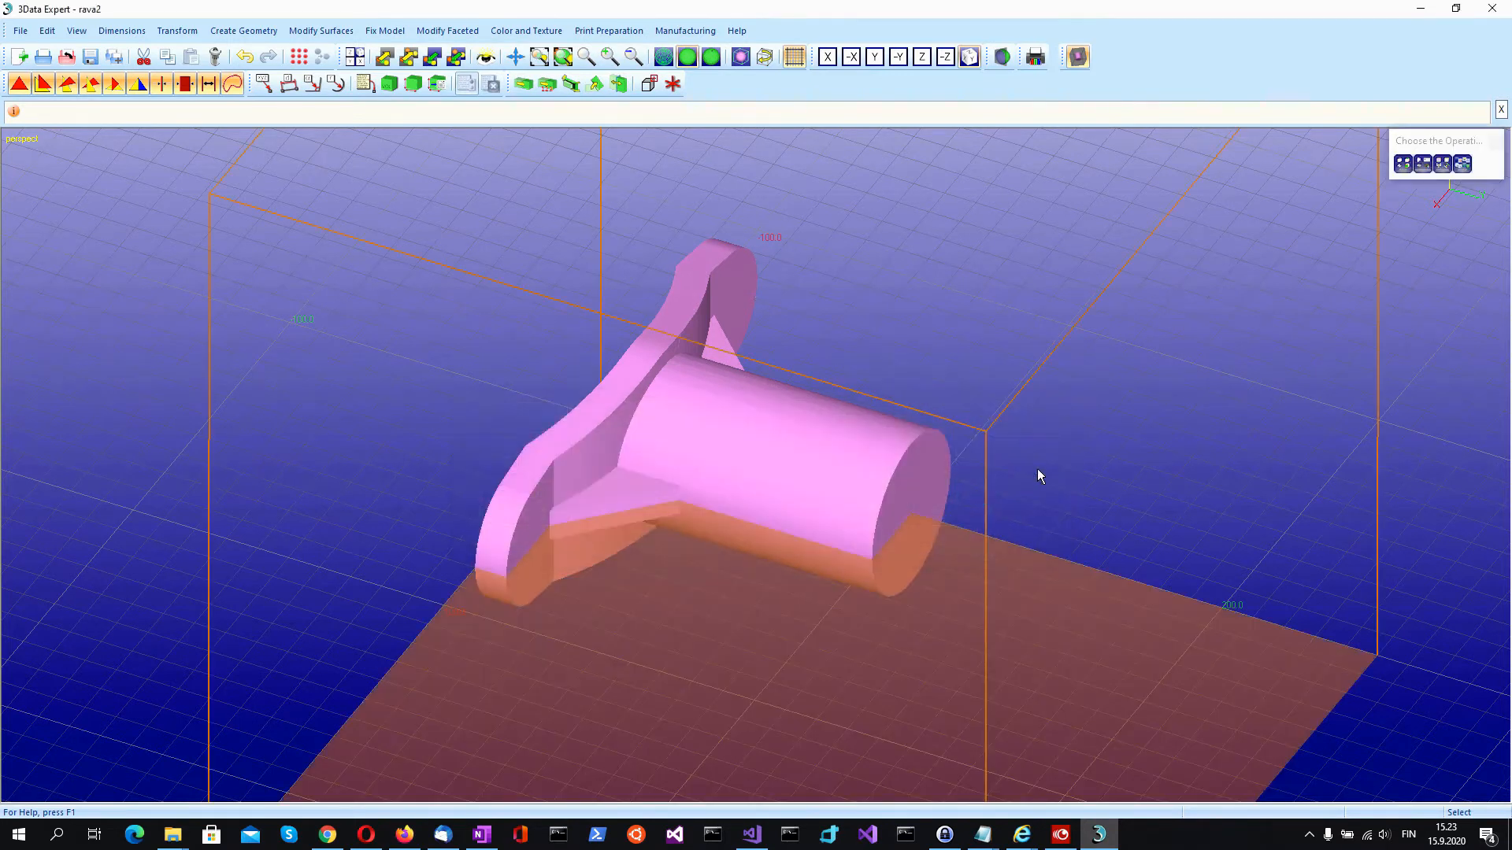
click(1495, 143)
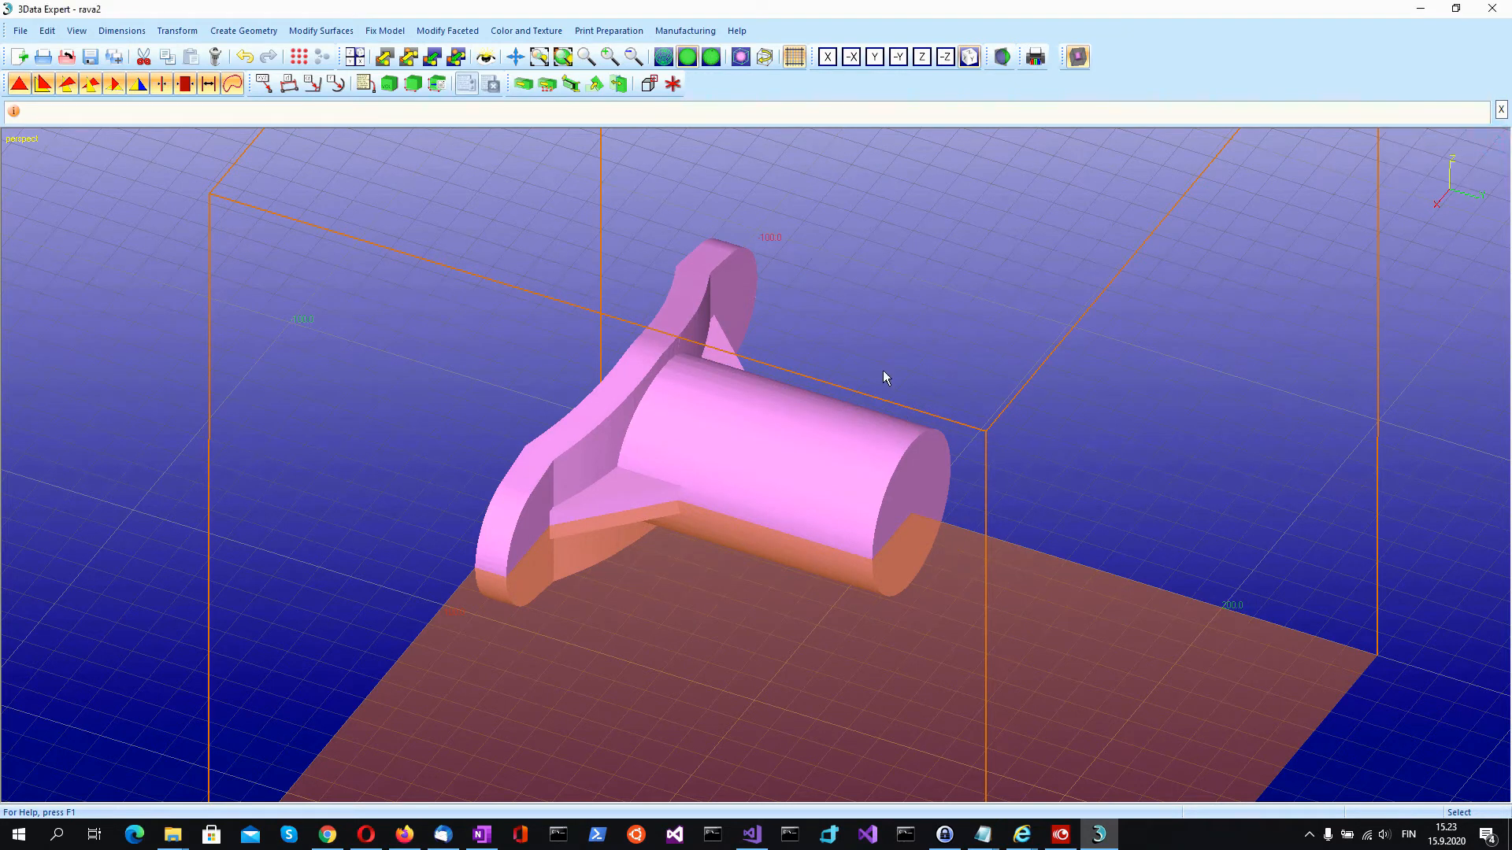
- Inspect the inserted part's position relative to the platform and fit the part in the view
middle_drag(858, 329, 409, 250)
middle_drag(890, 325, 715, 386)
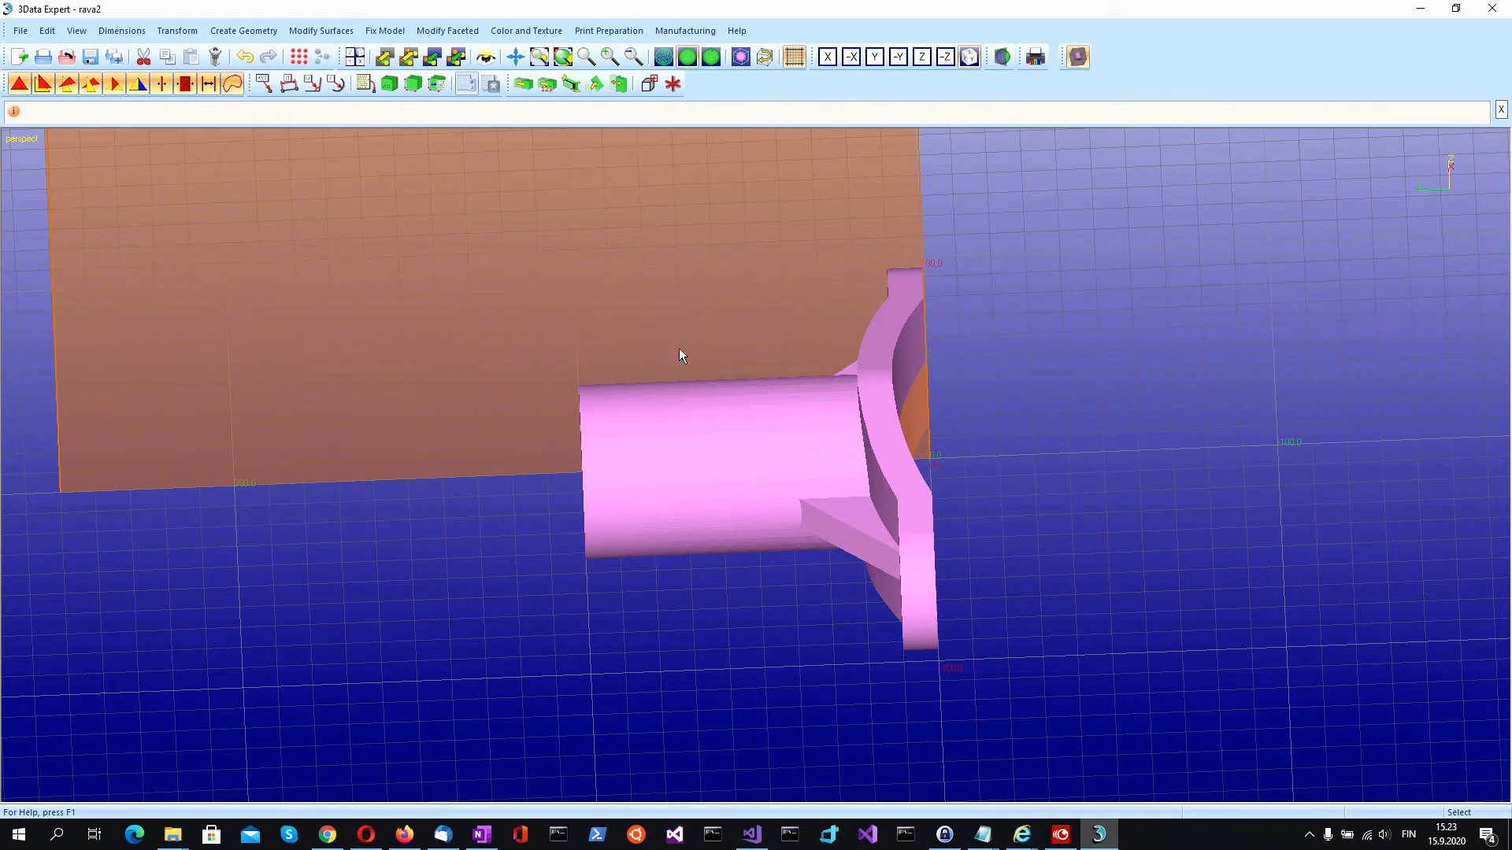
key(F10)
click(540, 58)
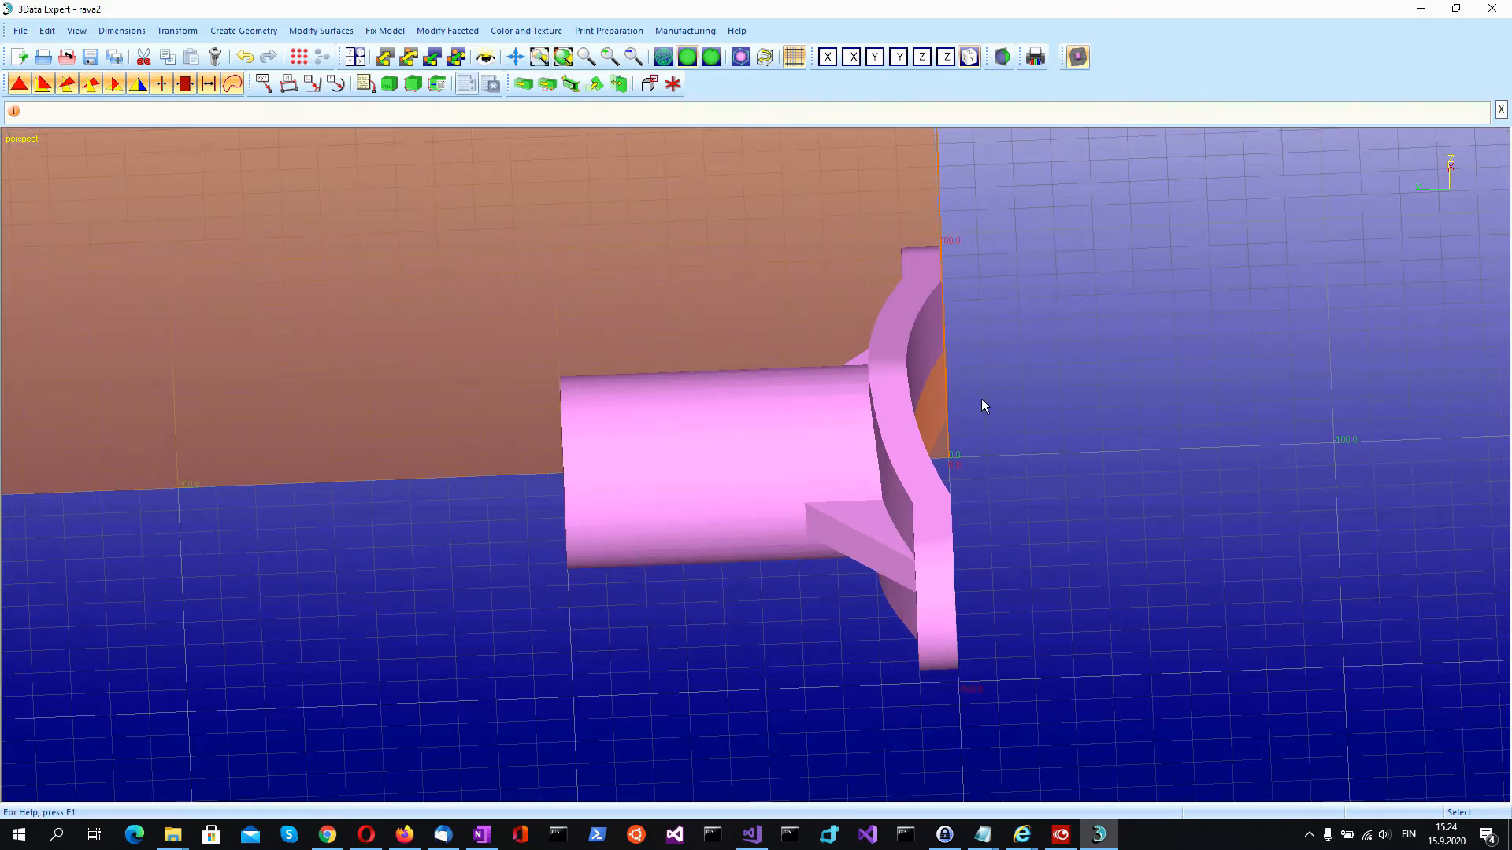
- Move the part onto the platform with Move positive, setting its minimum point to X 10, Y 10 and Z 10
scroll(981, 398, down, 6)
scroll(981, 399, down, 1)
scroll(751, 155, up, 3)
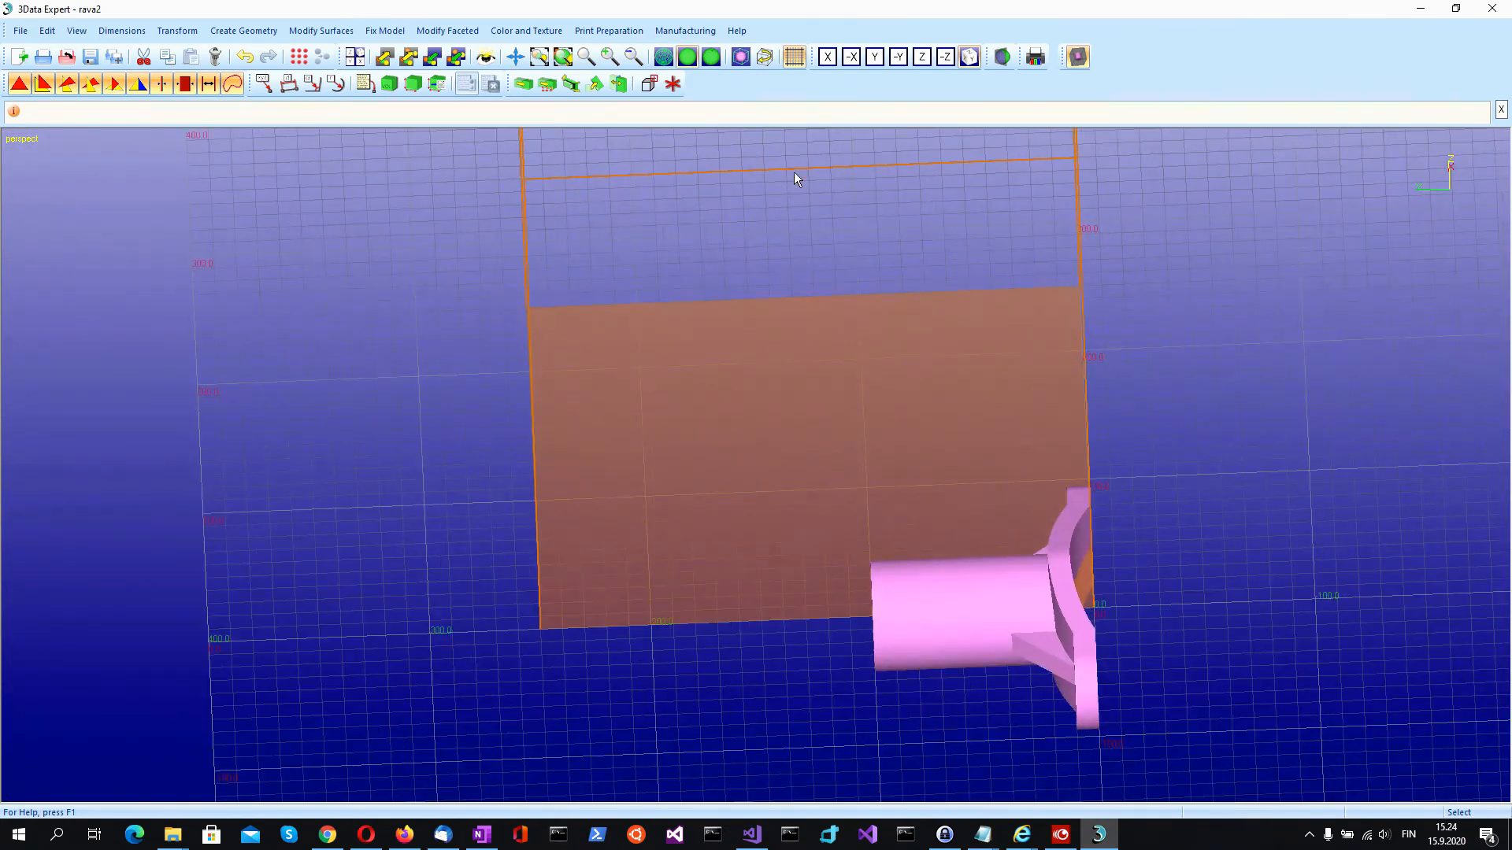
middle_drag(970, 403, 317, 370)
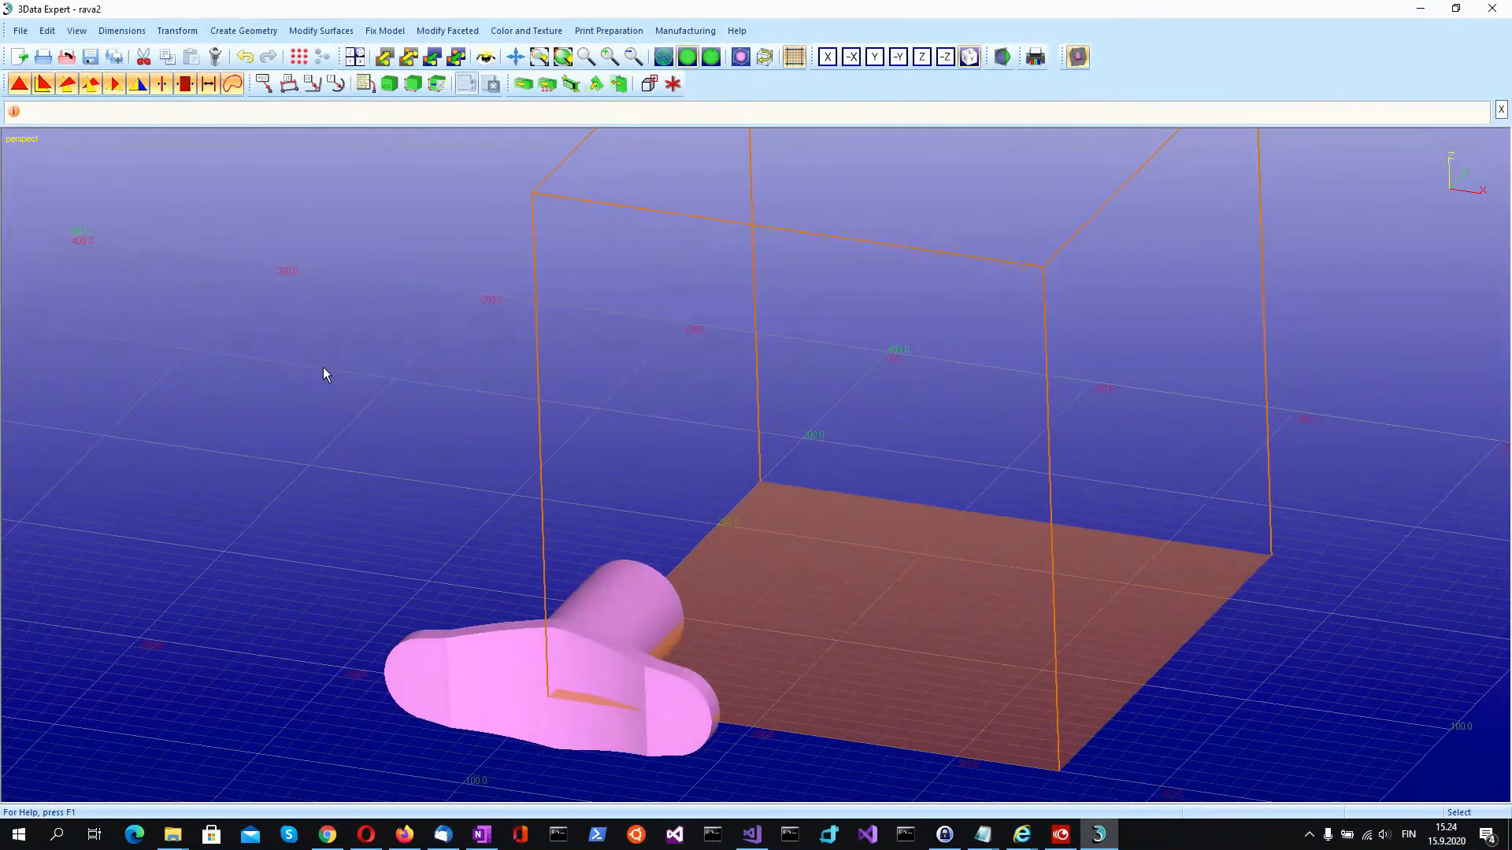
key(F10)
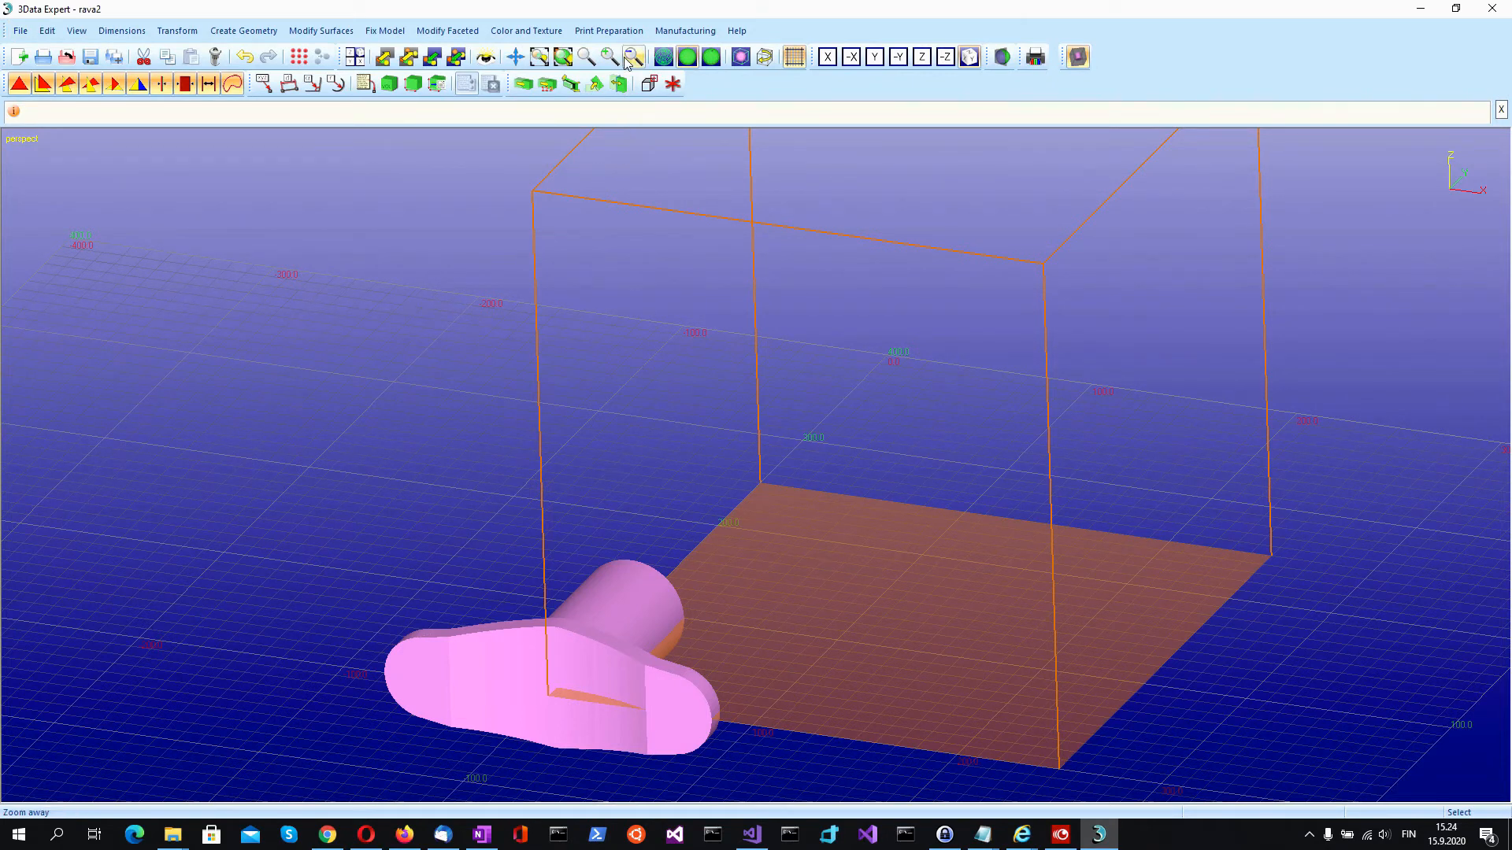
click(606, 32)
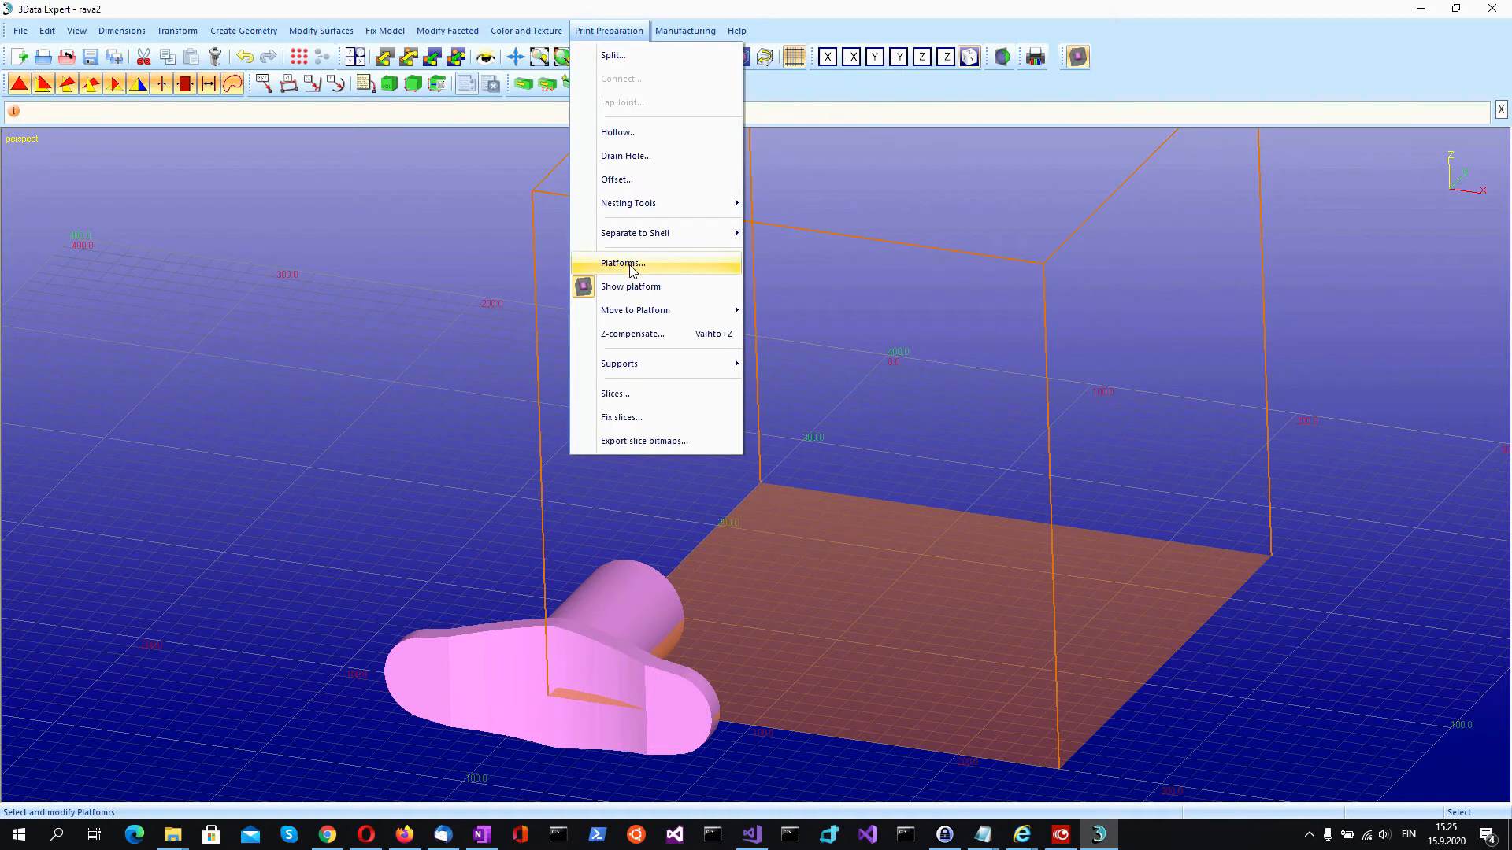
mouse_move(644, 315)
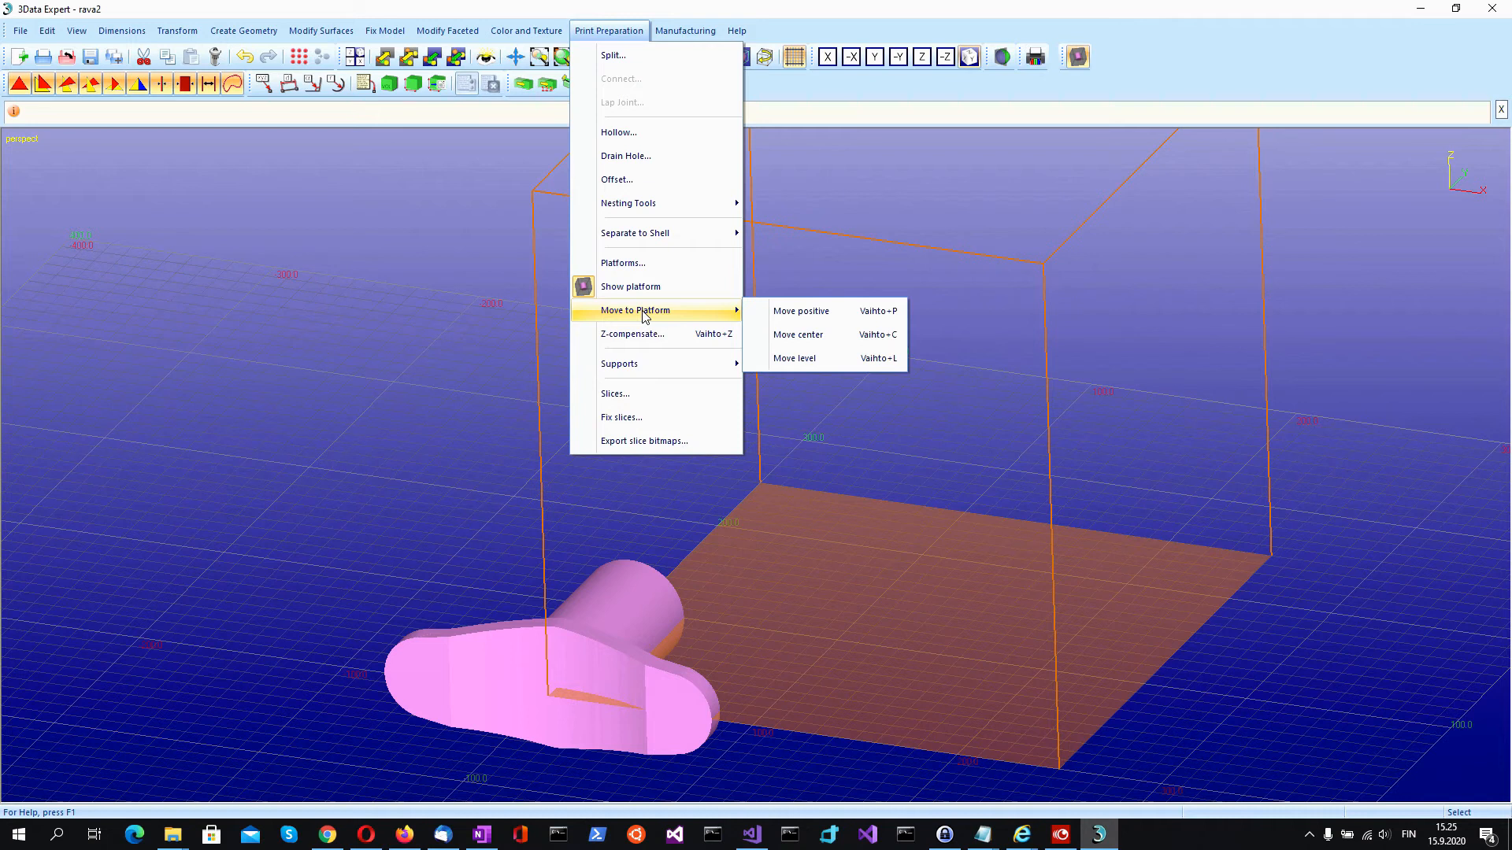
click(809, 317)
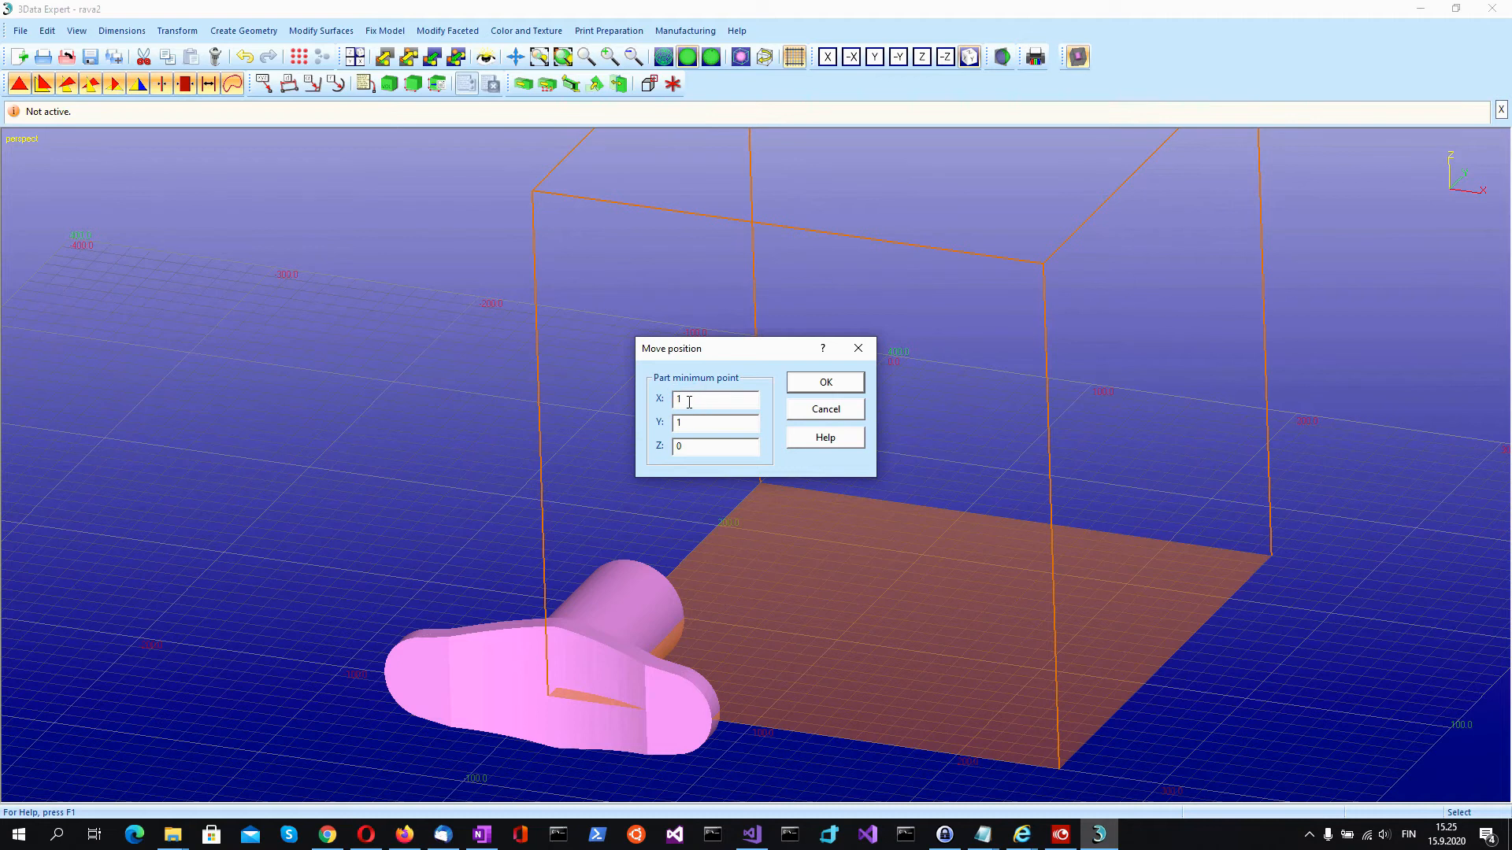
text(0)
click(695, 423)
text(10)
click(697, 447)
text(10)
click(826, 383)
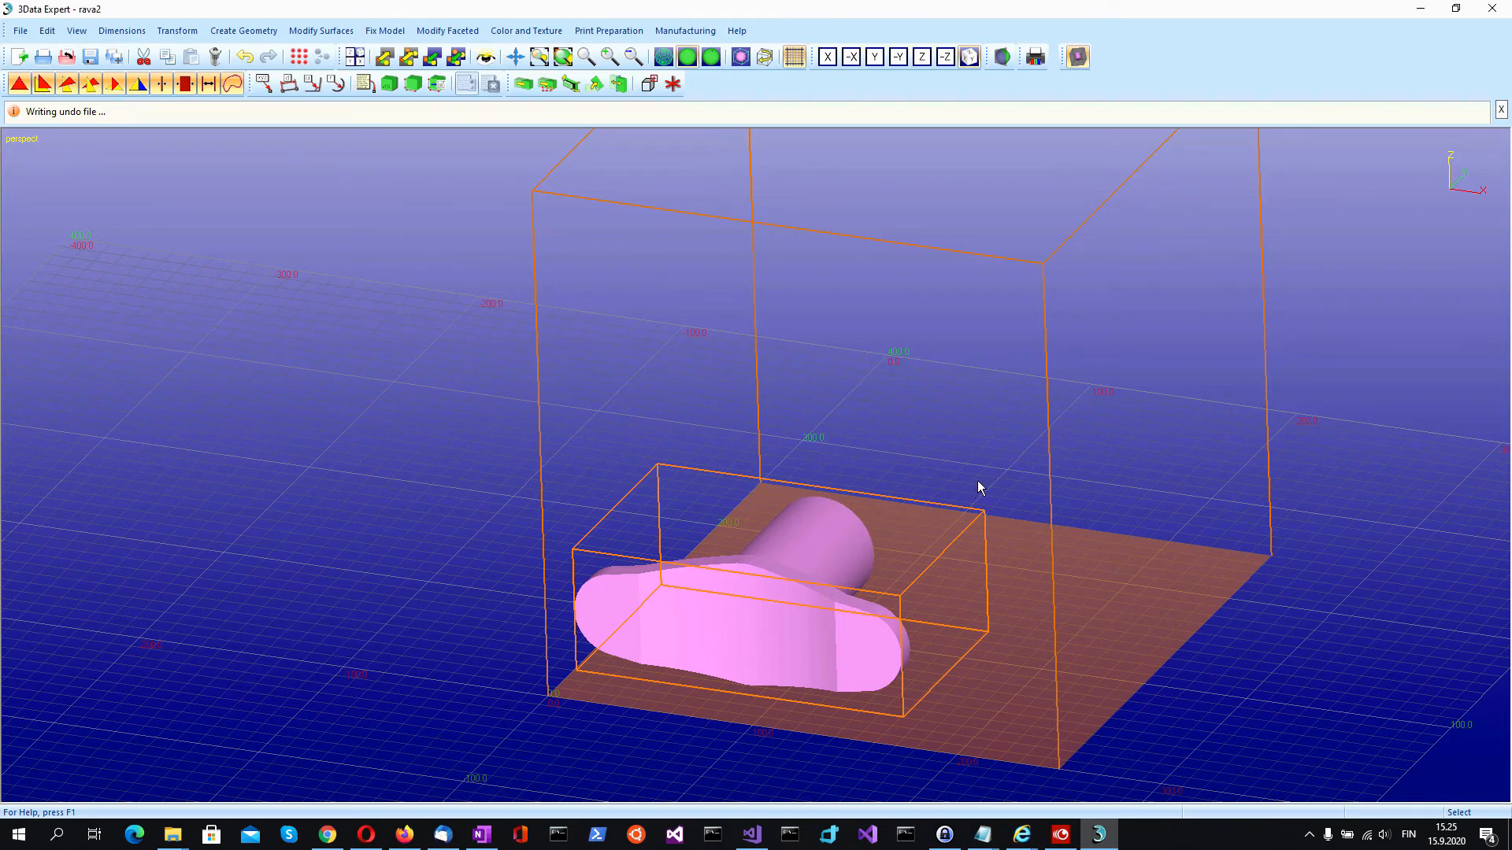
- Centre the part on the platform with Move center, using centre point X 125, Y 125 and bottom level Z 10
middle_drag(989, 499, 927, 453)
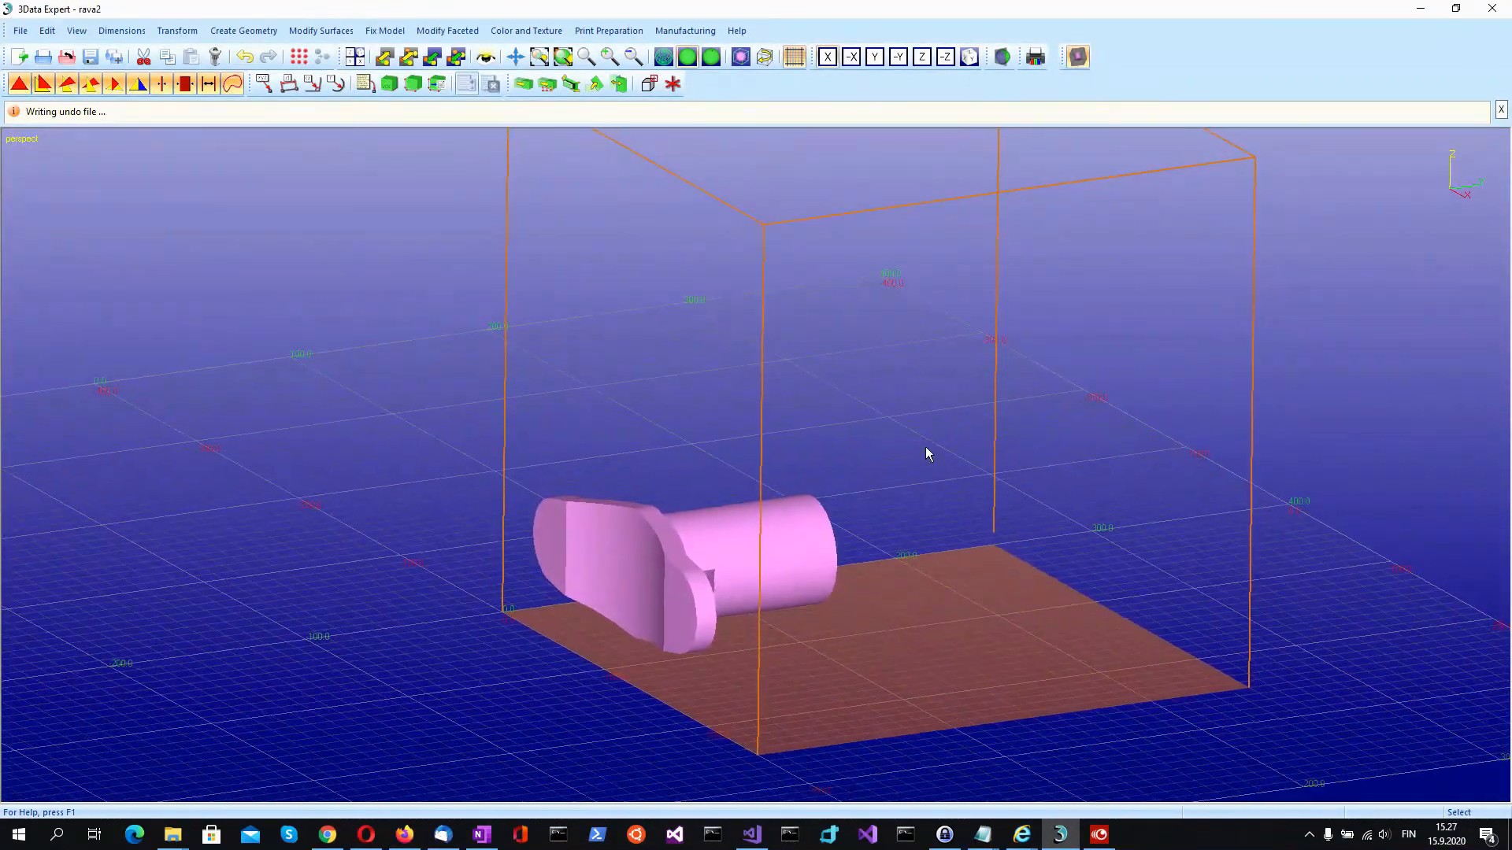
key(F10)
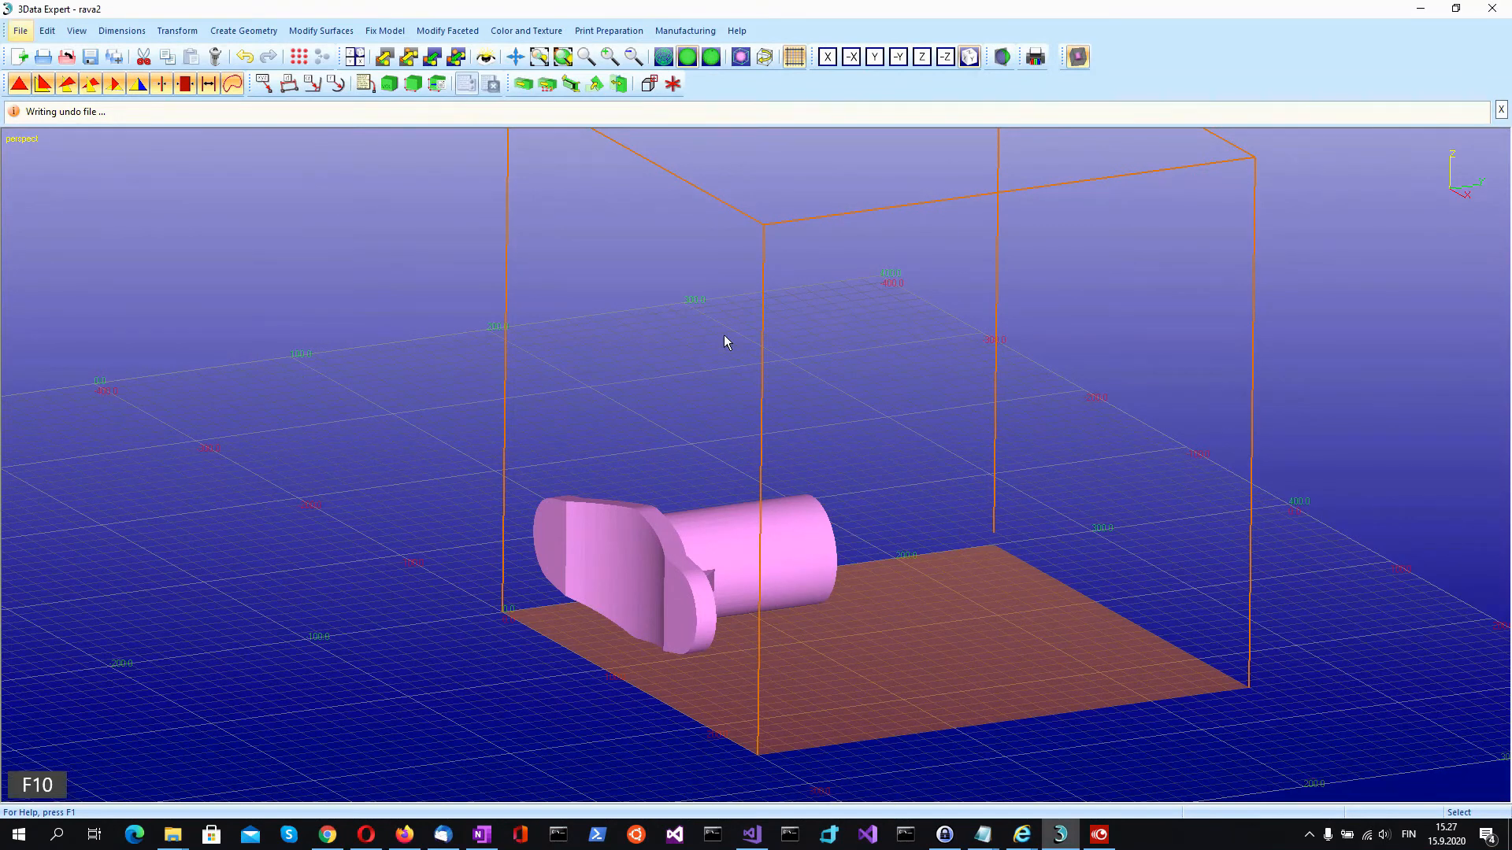
click(618, 31)
mouse_move(665, 359)
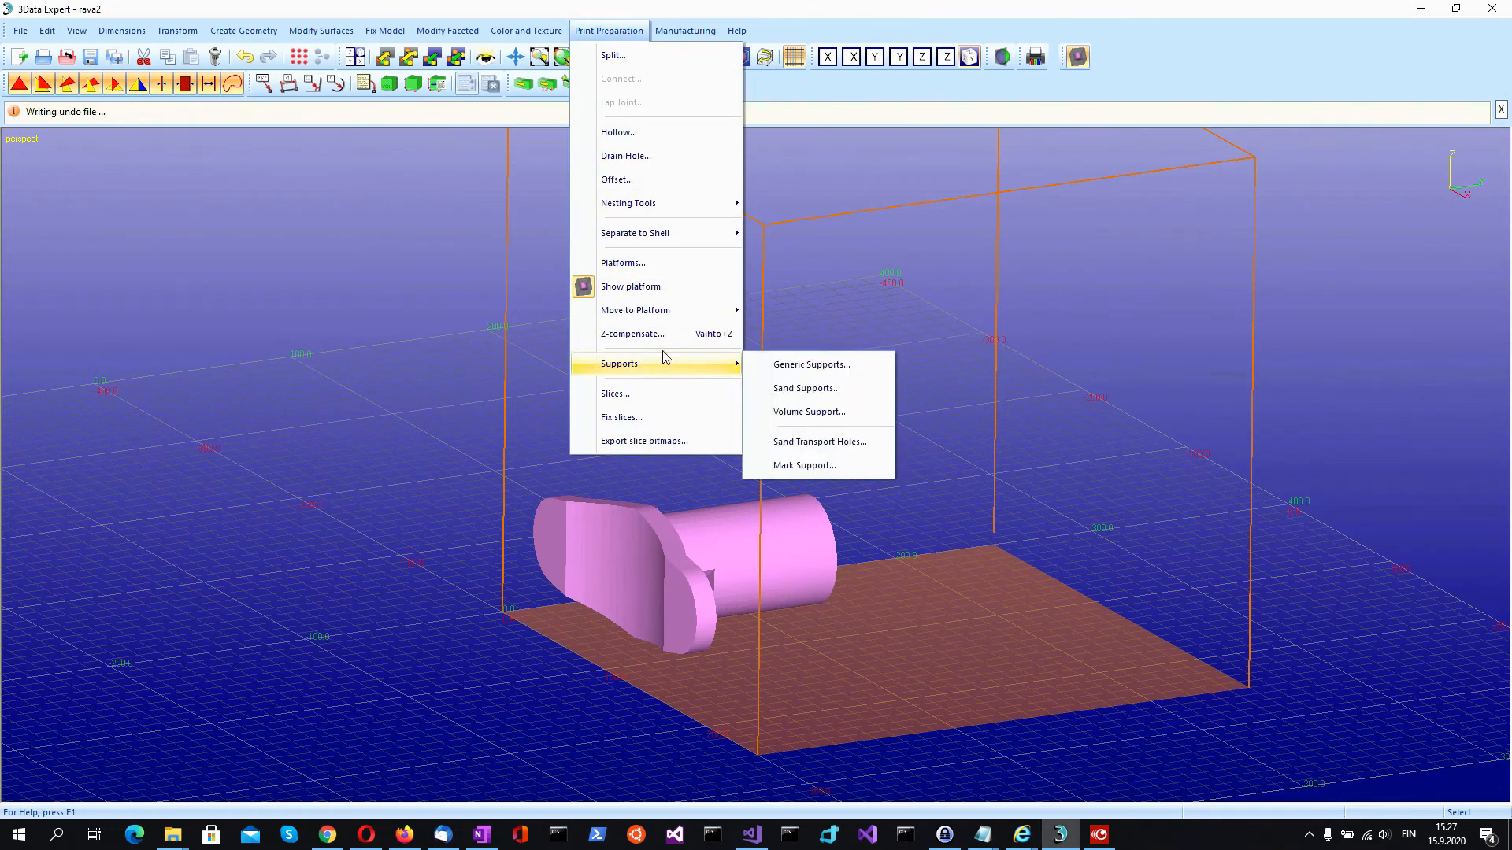
mouse_move(722, 318)
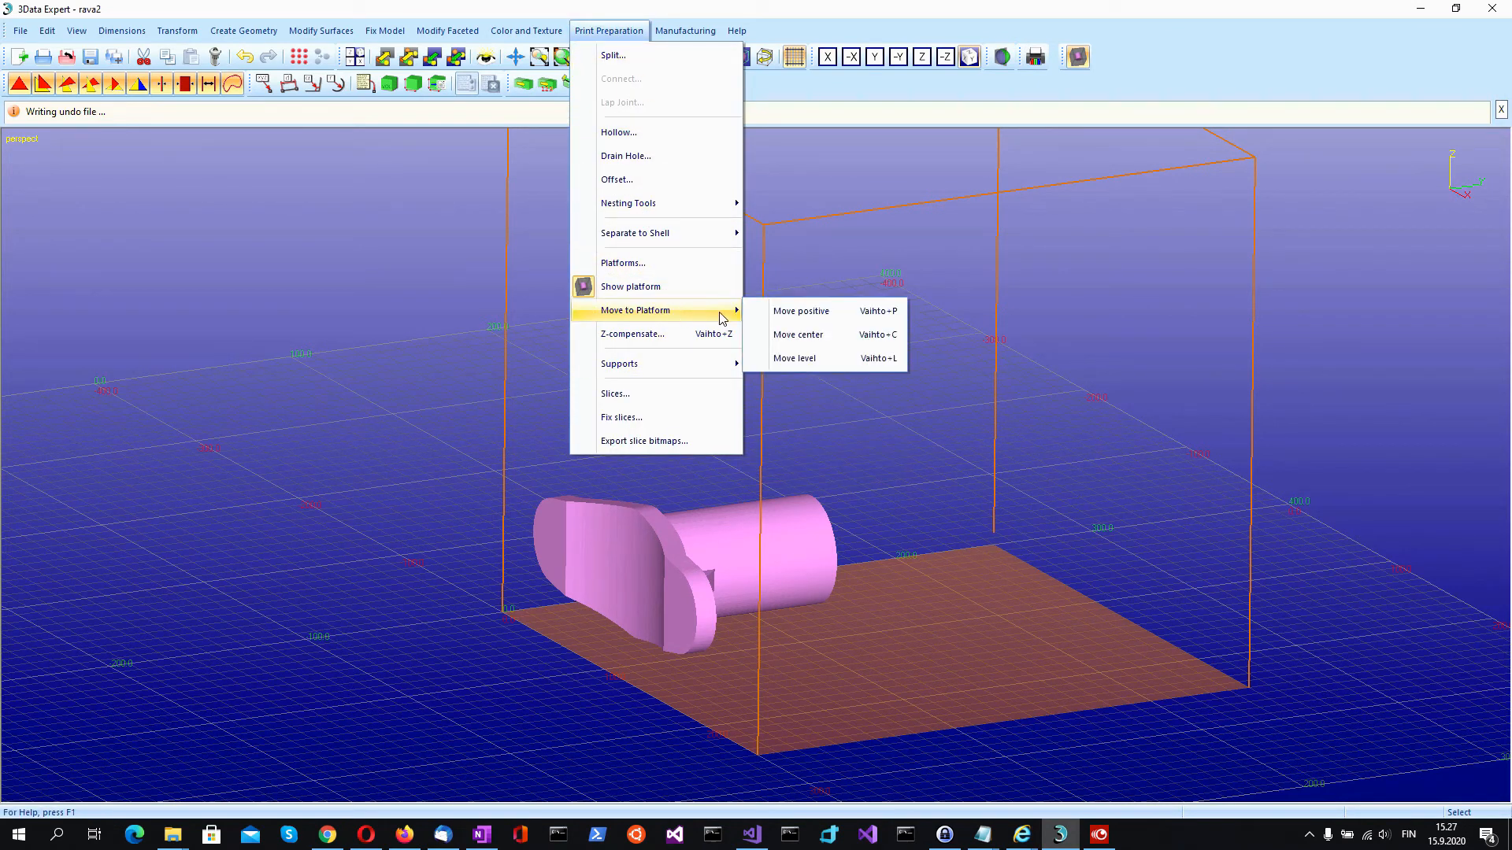
click(830, 335)
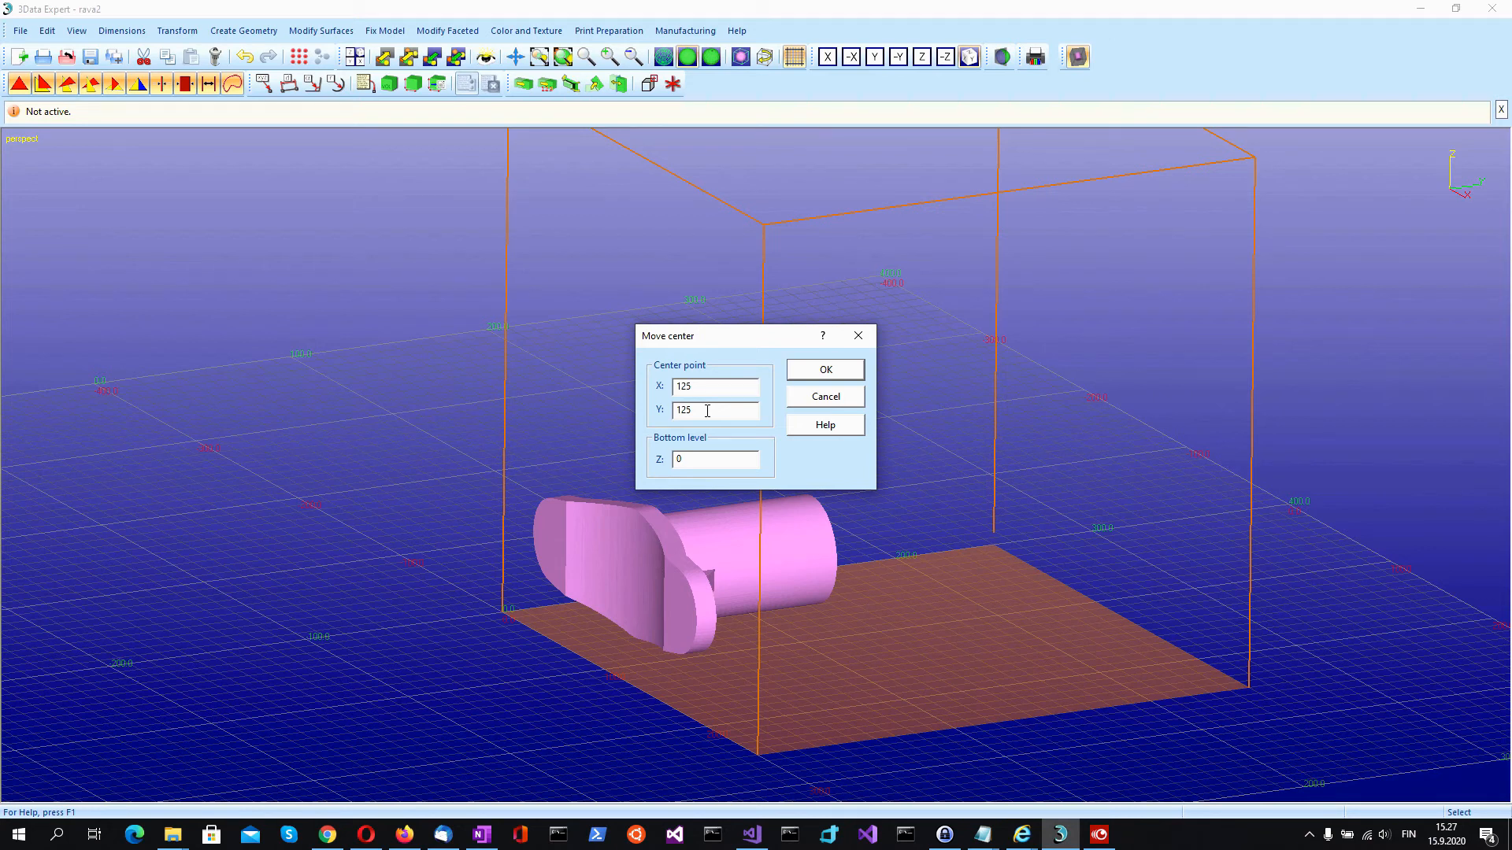
click(676, 460)
text(1)
click(829, 373)
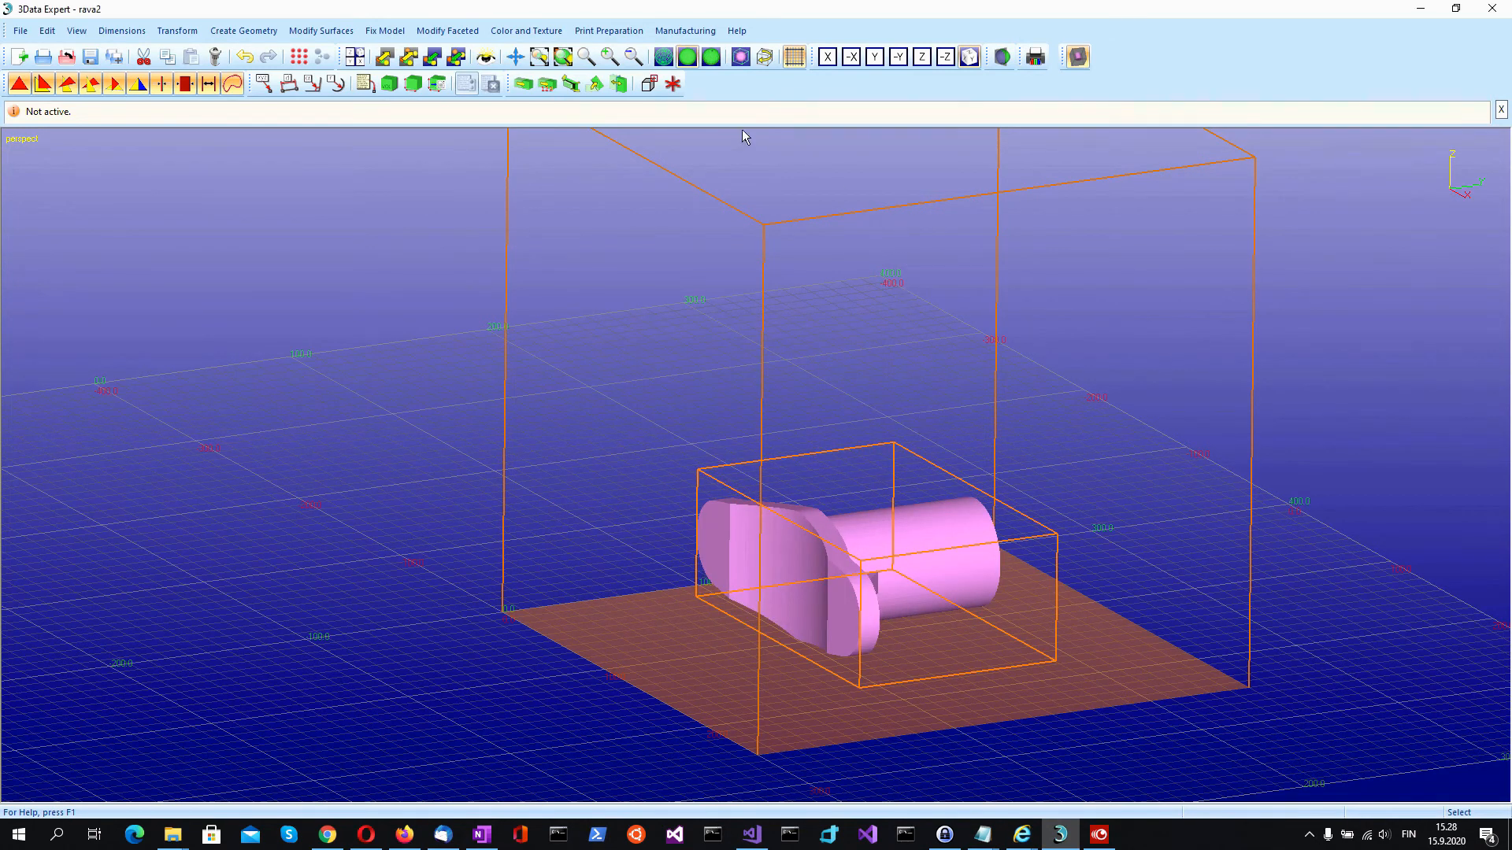
- Check the part's placement in the top and front views and raise it with Move level to bottom level Z 20
middle_drag(878, 279, 891, 309)
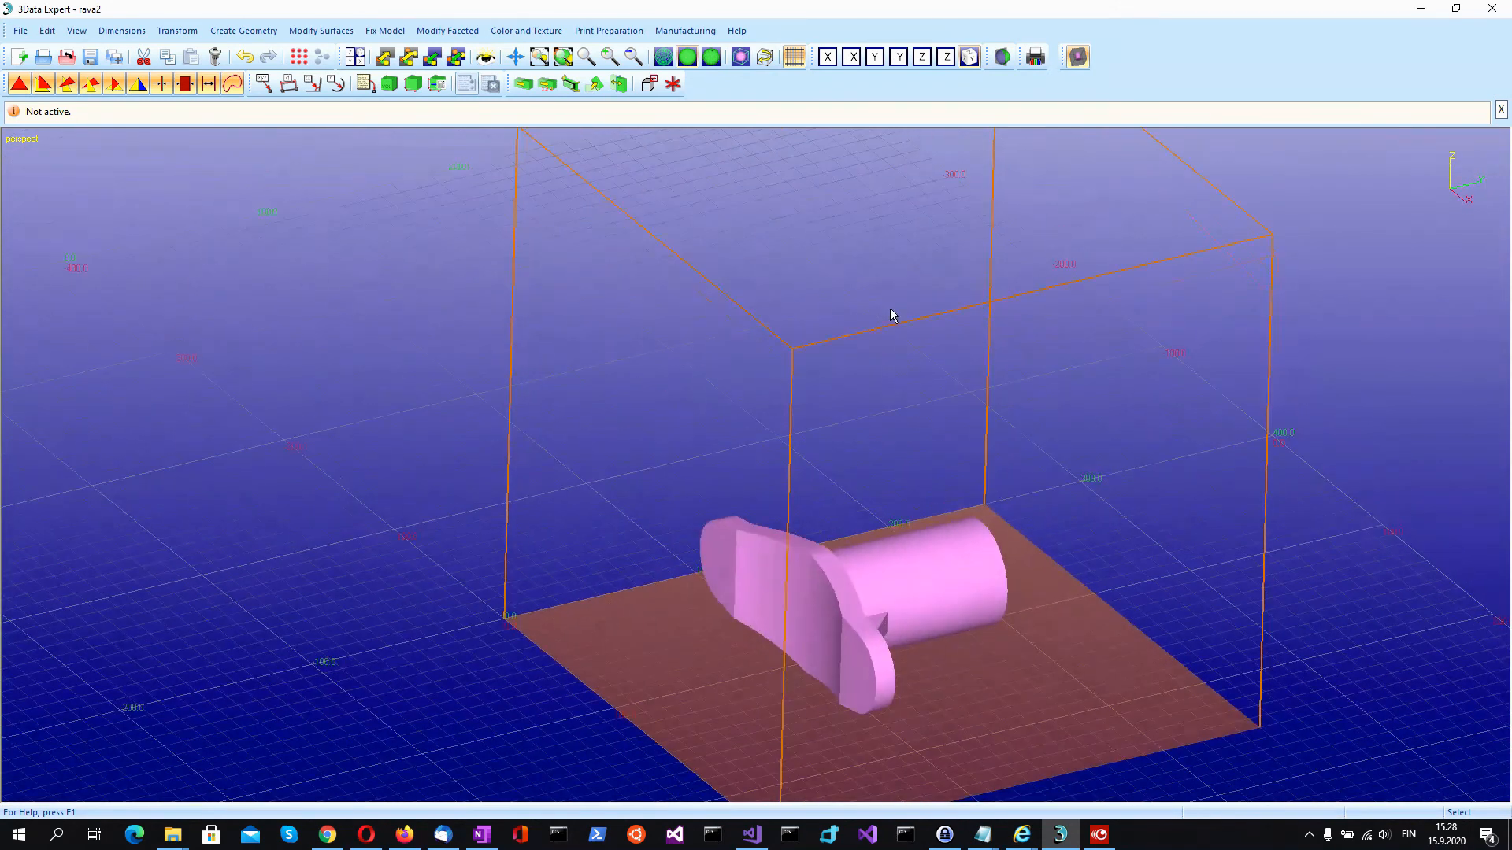
click(923, 57)
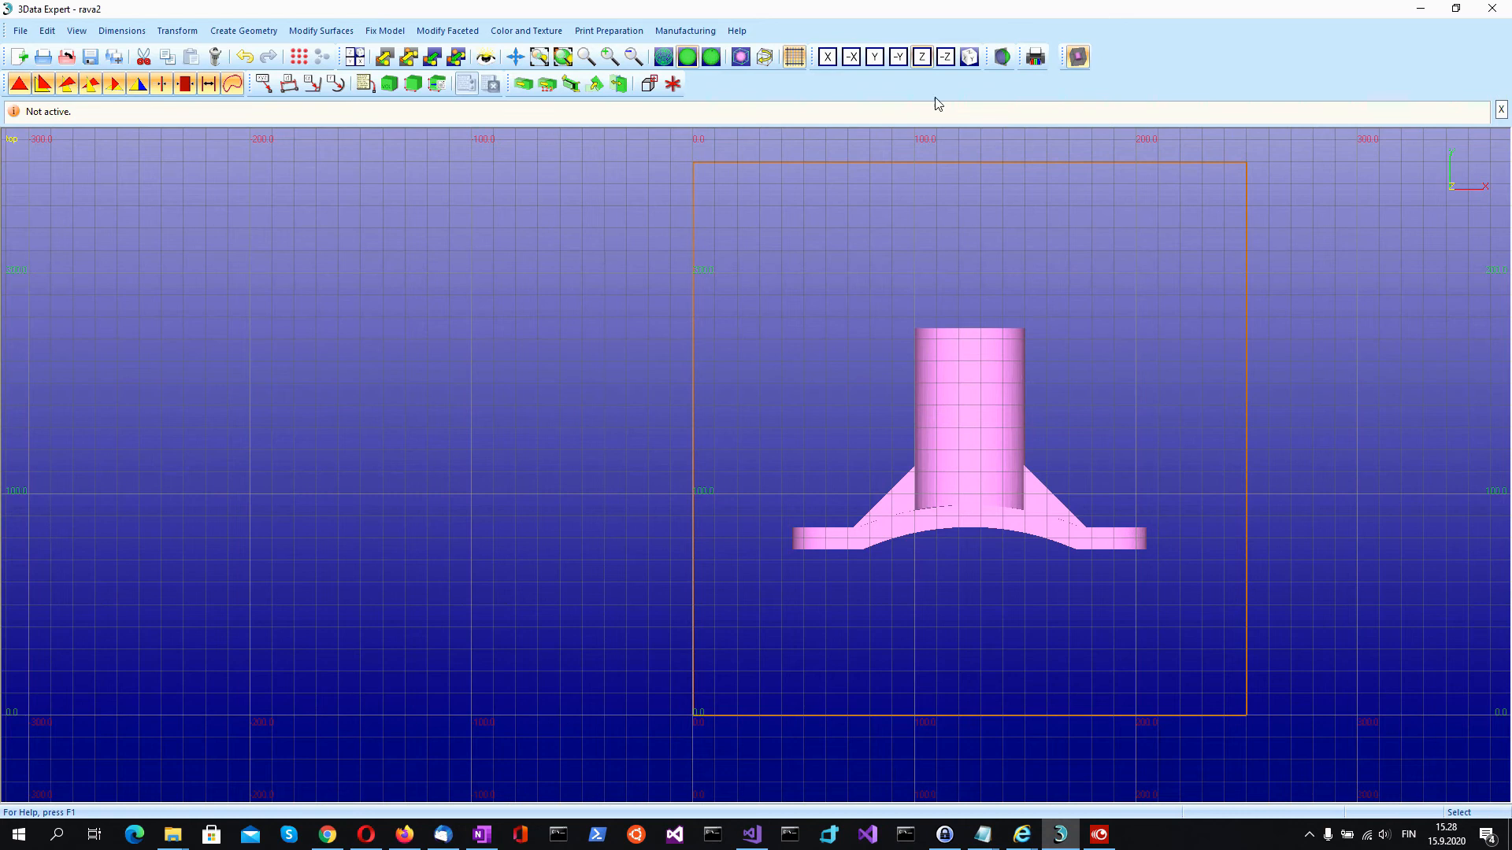
click(835, 61)
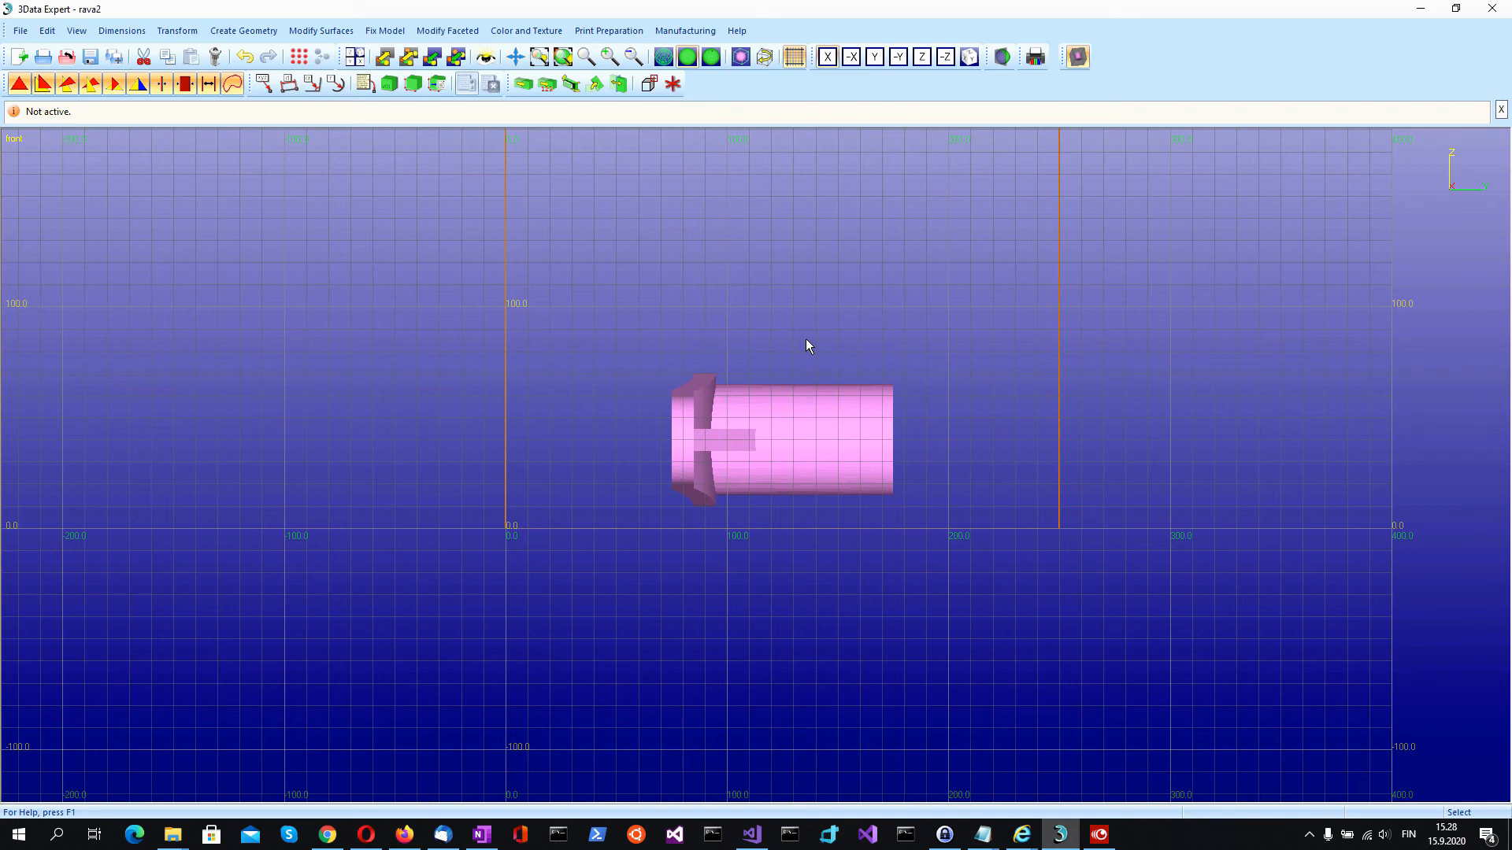
key(F10)
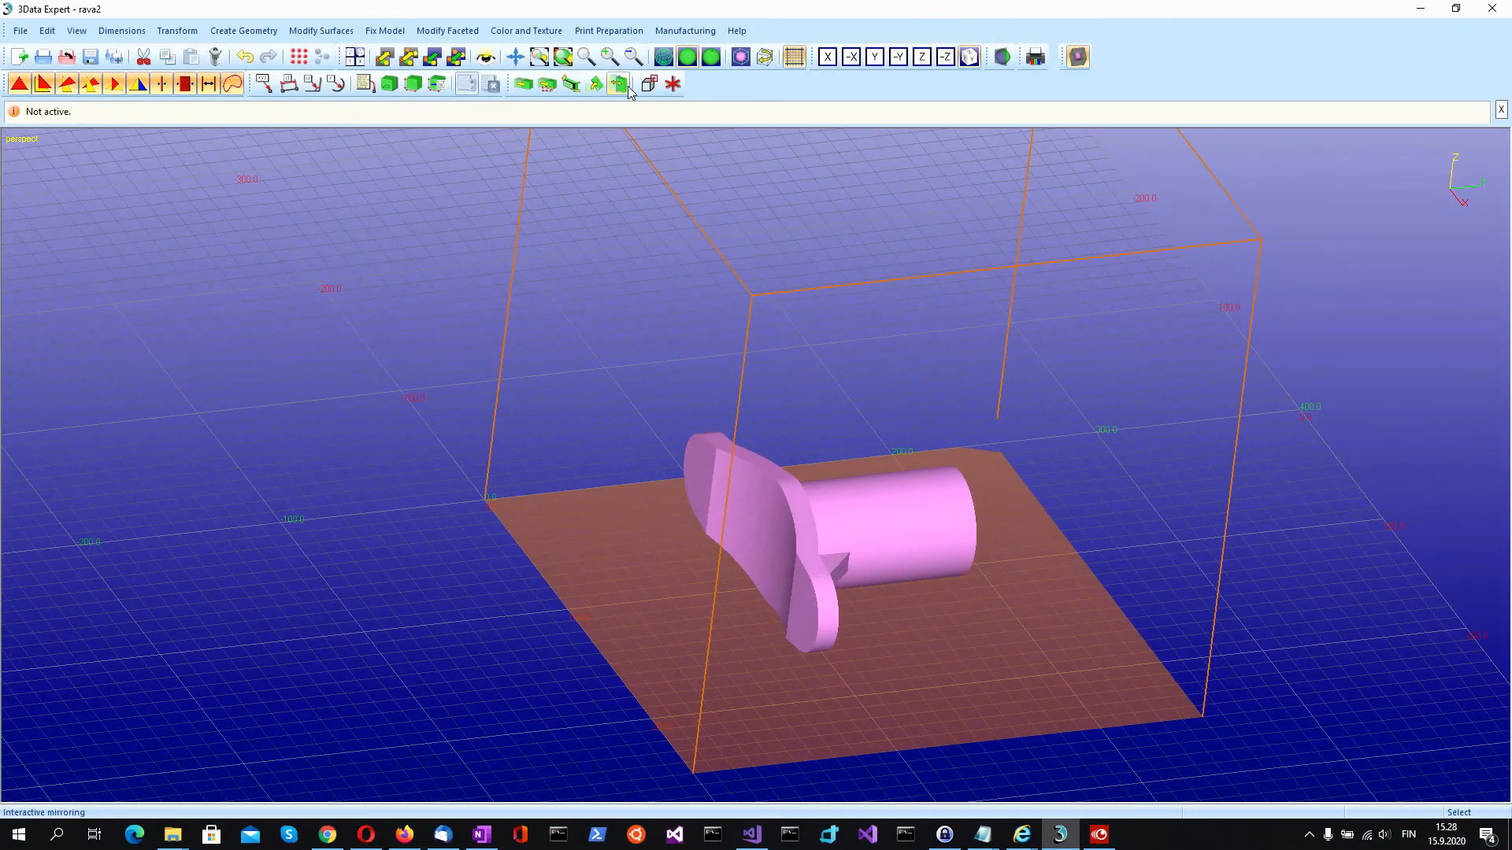
click(611, 34)
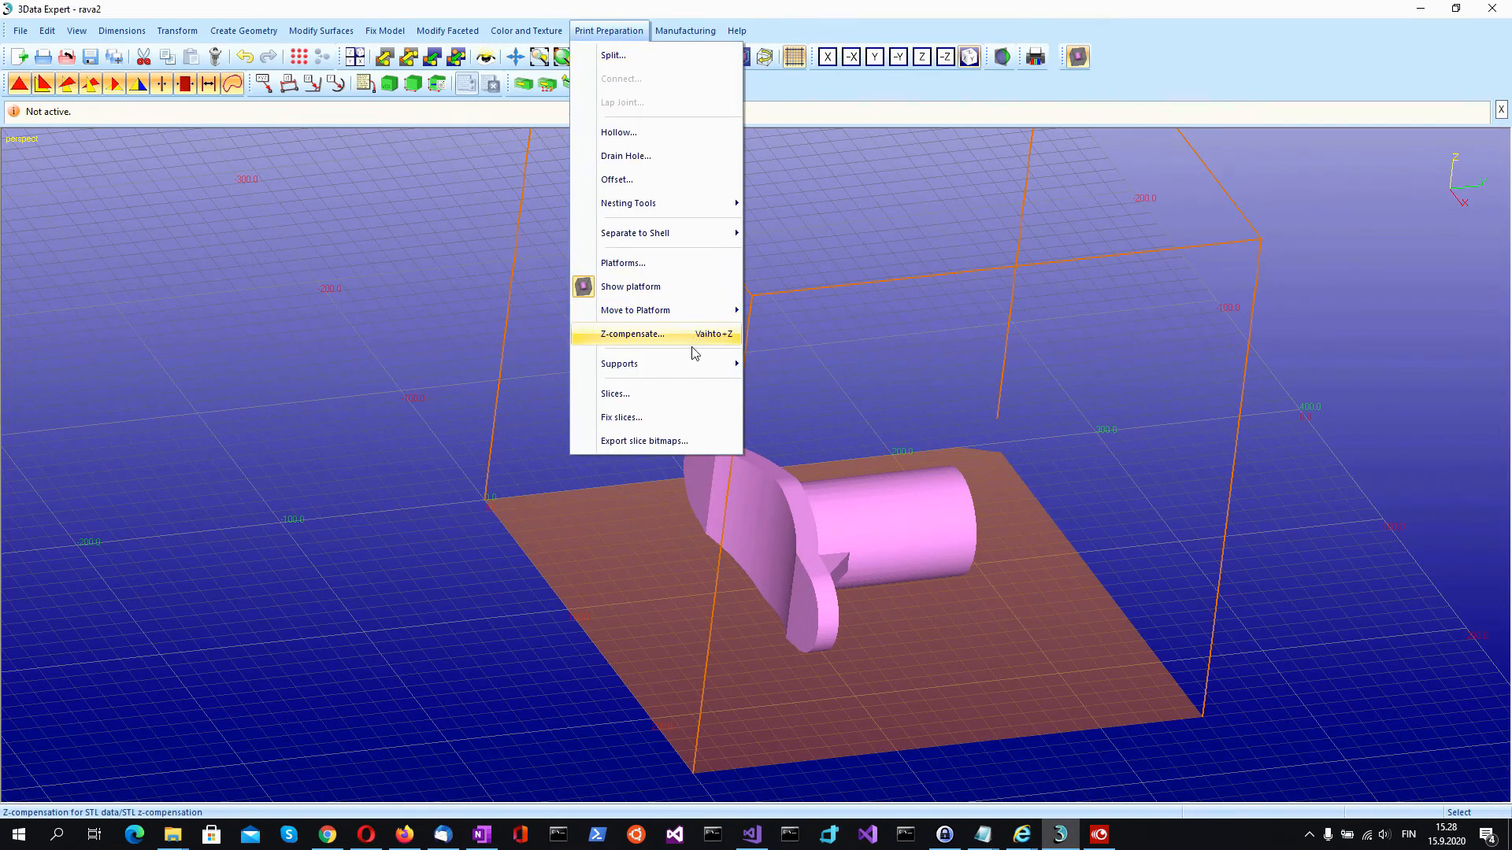
mouse_move(690, 312)
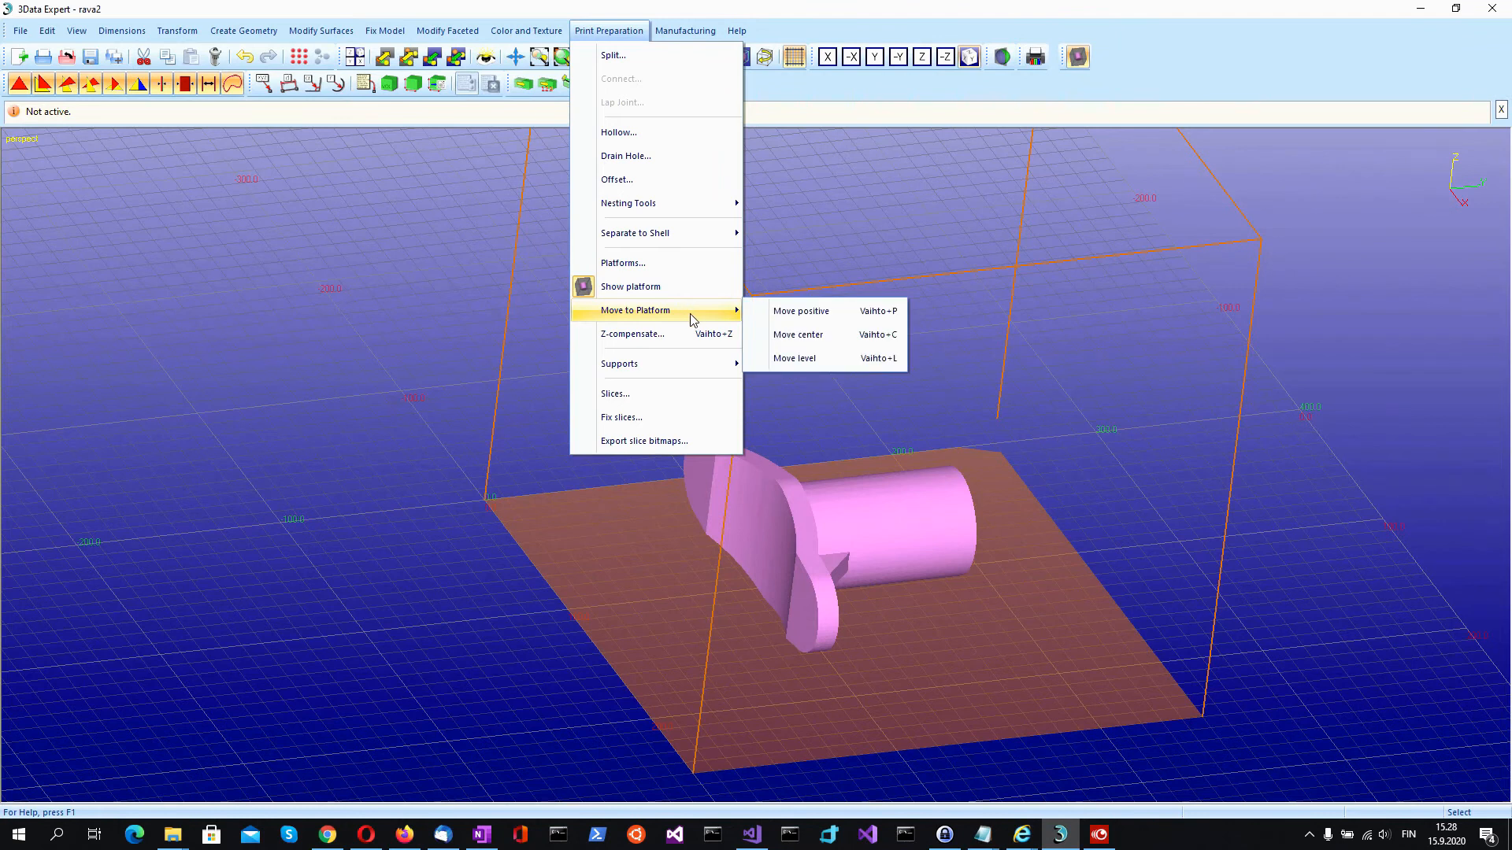
click(816, 359)
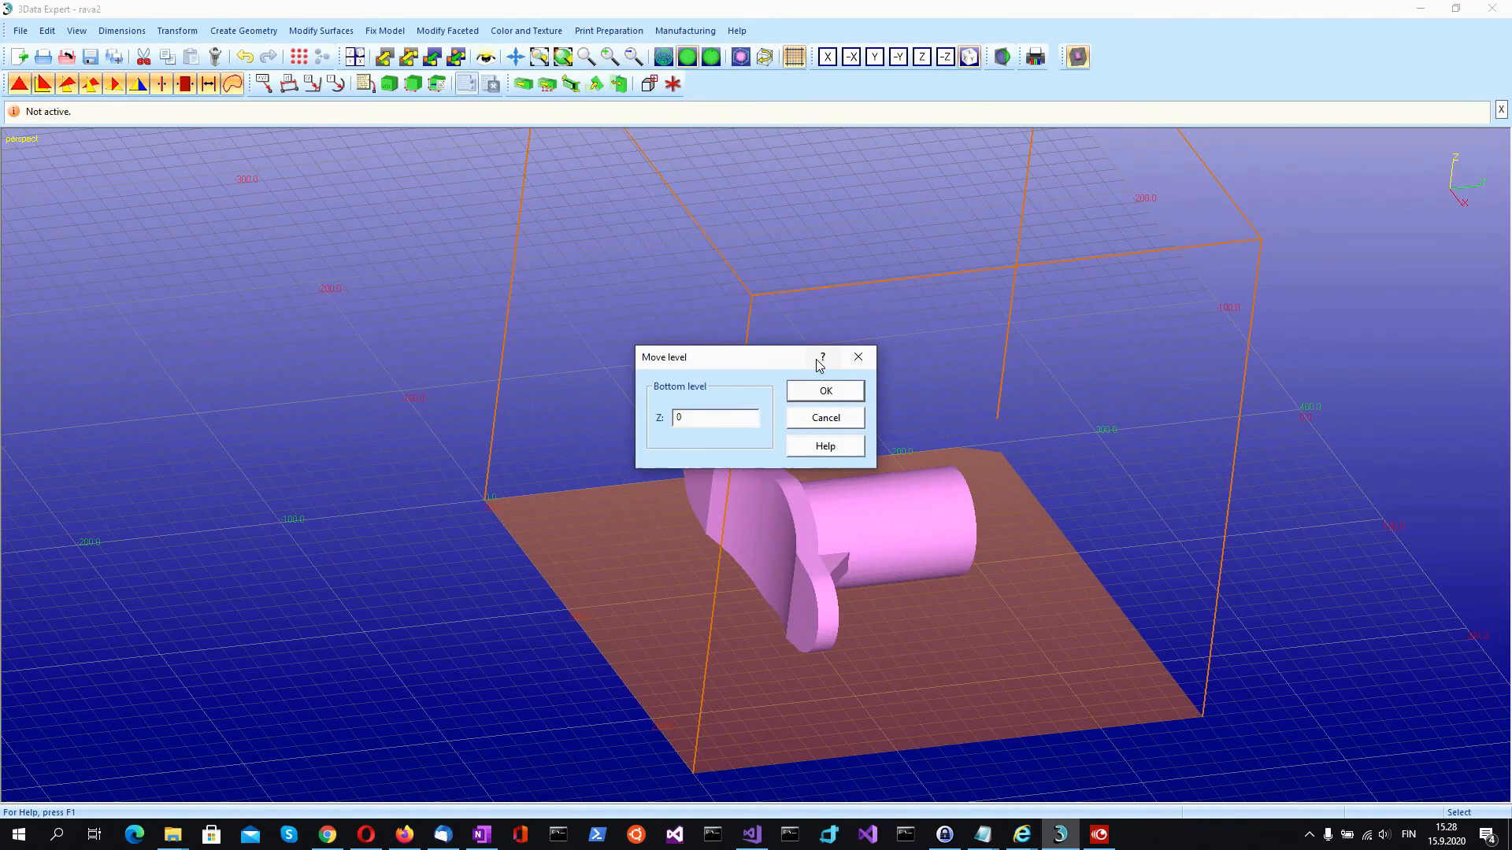
double_click(676, 417)
text(20)
click(836, 396)
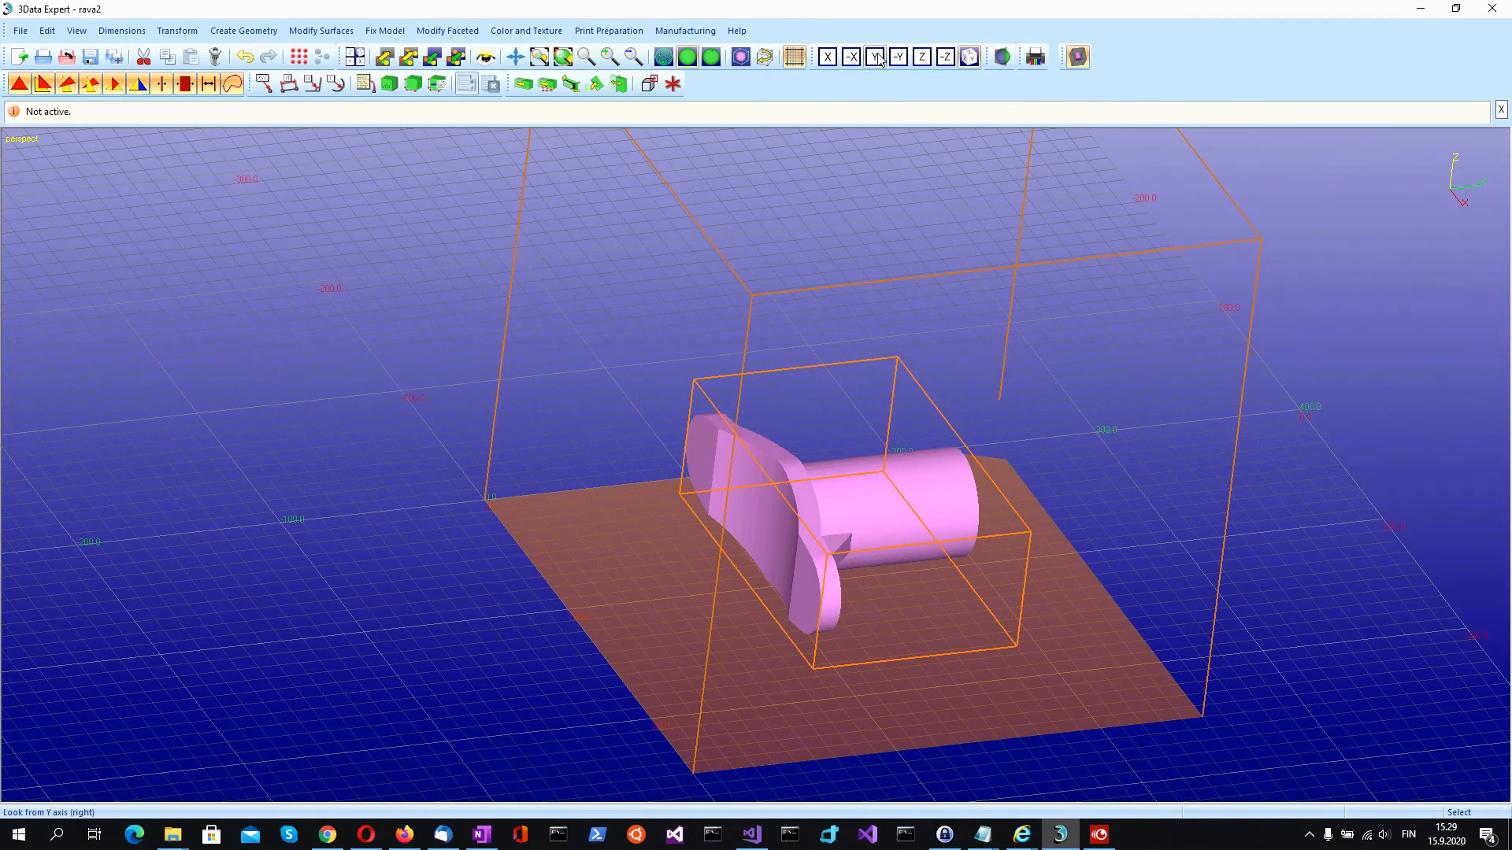
- Check the part's height in the front view and start an interactive transform of the part on the platform
click(828, 56)
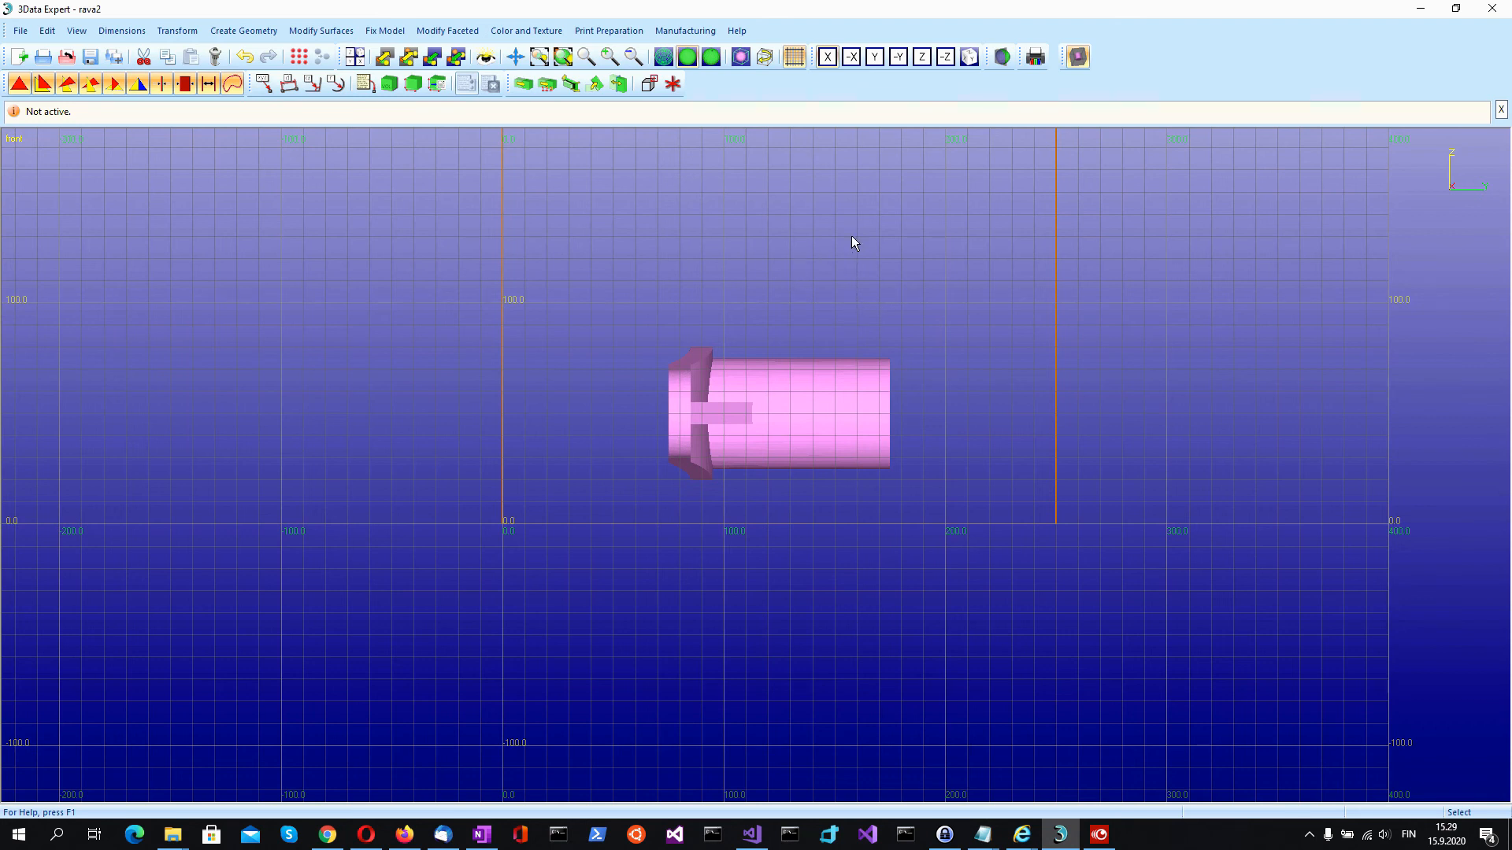
middle_drag(842, 249, 962, 439)
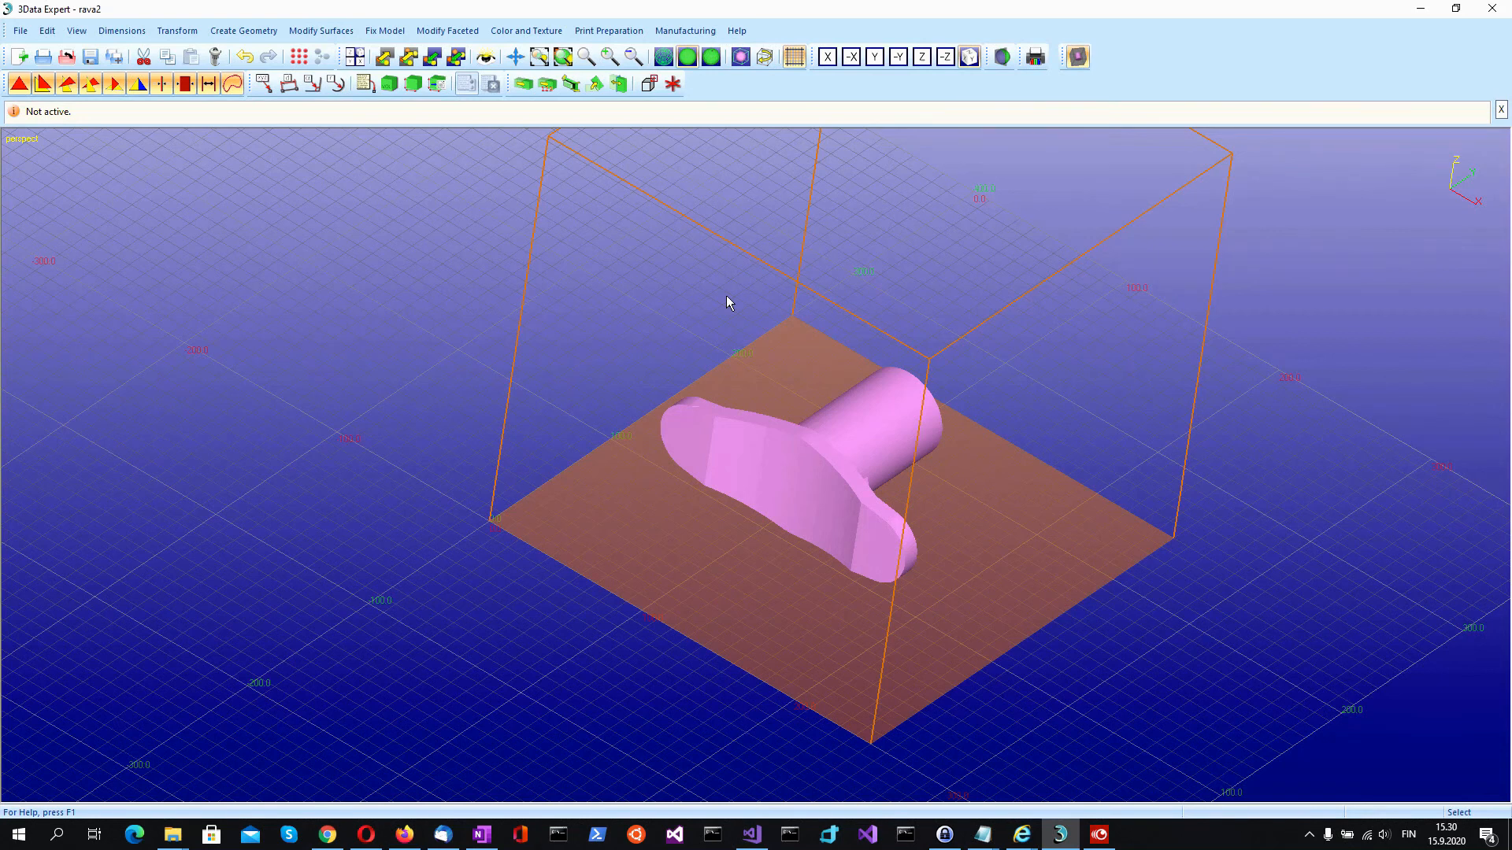
key(F12)
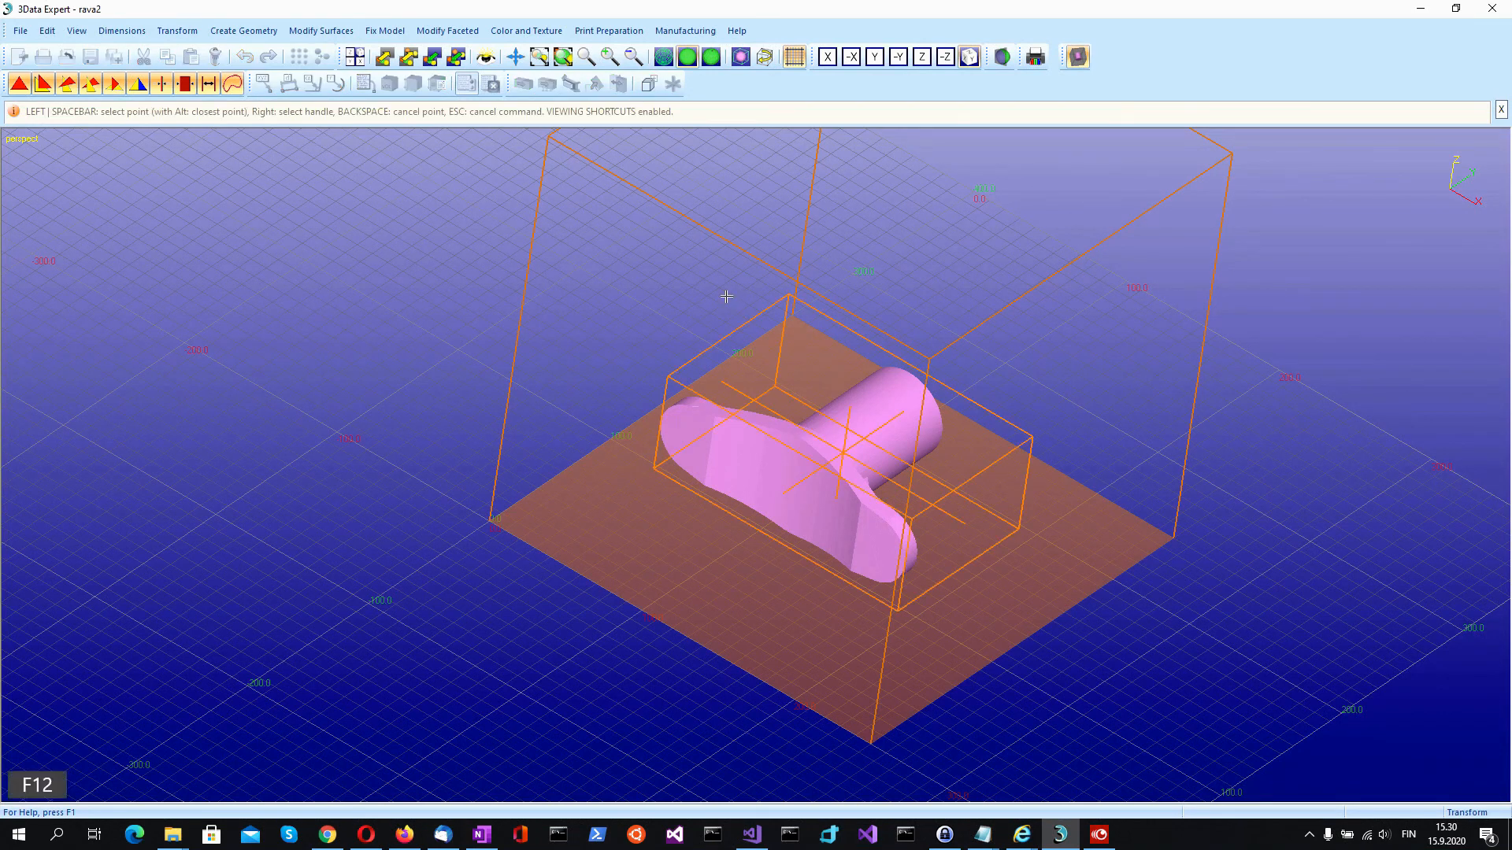